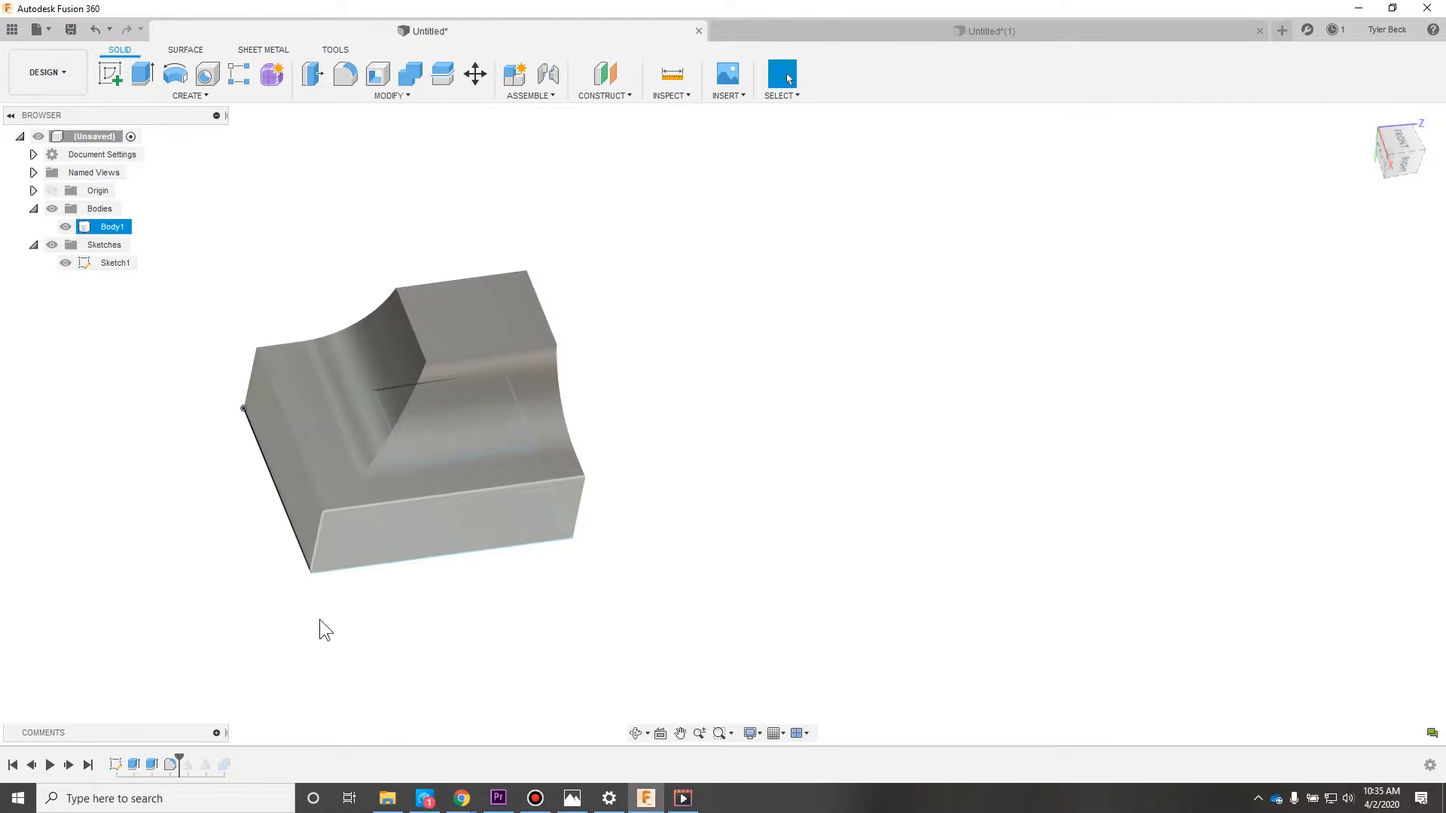
Step: Roll the timeline forward past the two mirror features so all four bodies are present
{"action": "left_click_drag", "start_coordinate": [181, 756], "coordinate": [198, 759]}
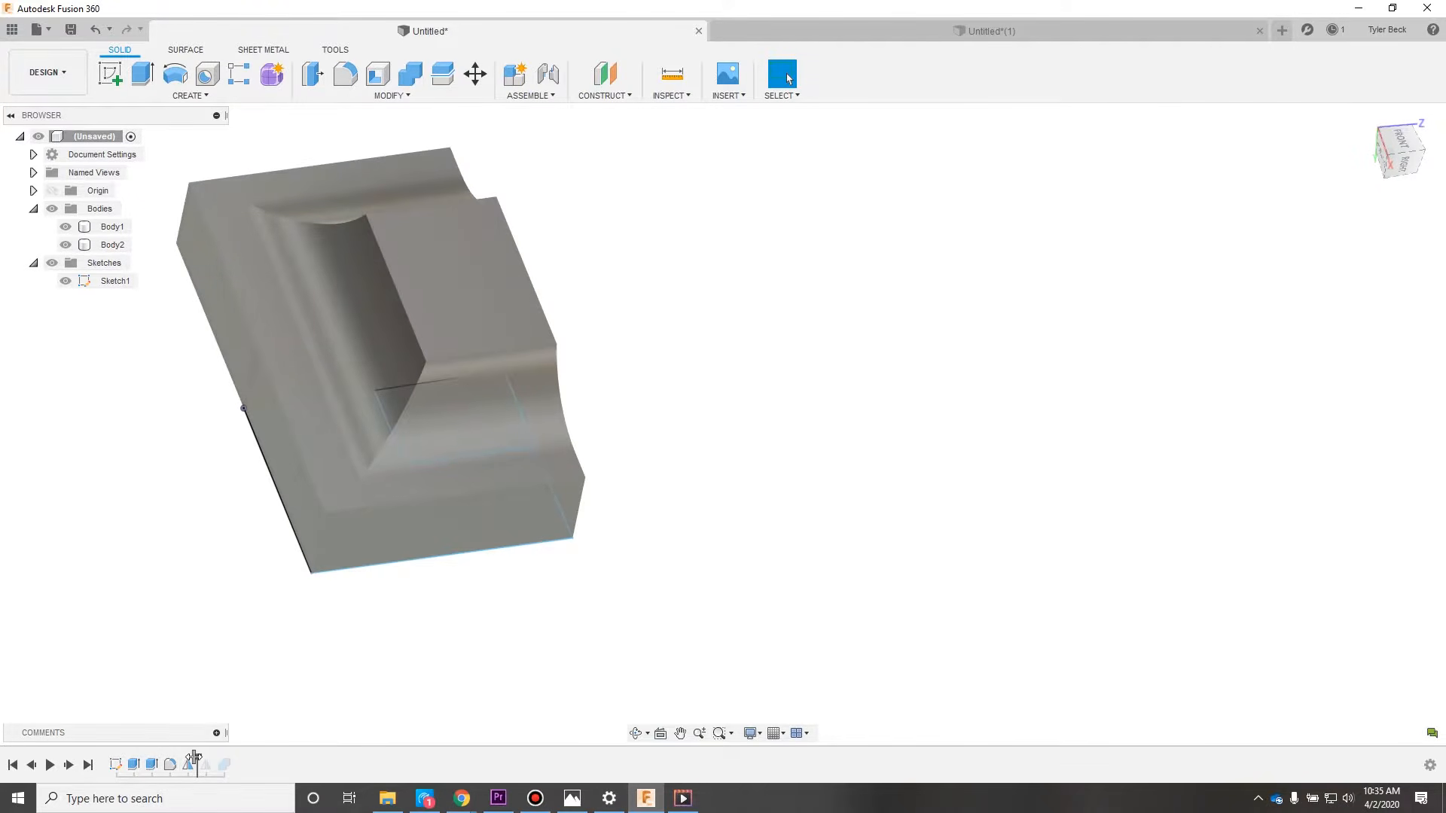
{"action": "left_click_drag", "start_coordinate": [194, 757], "coordinate": [215, 758]}
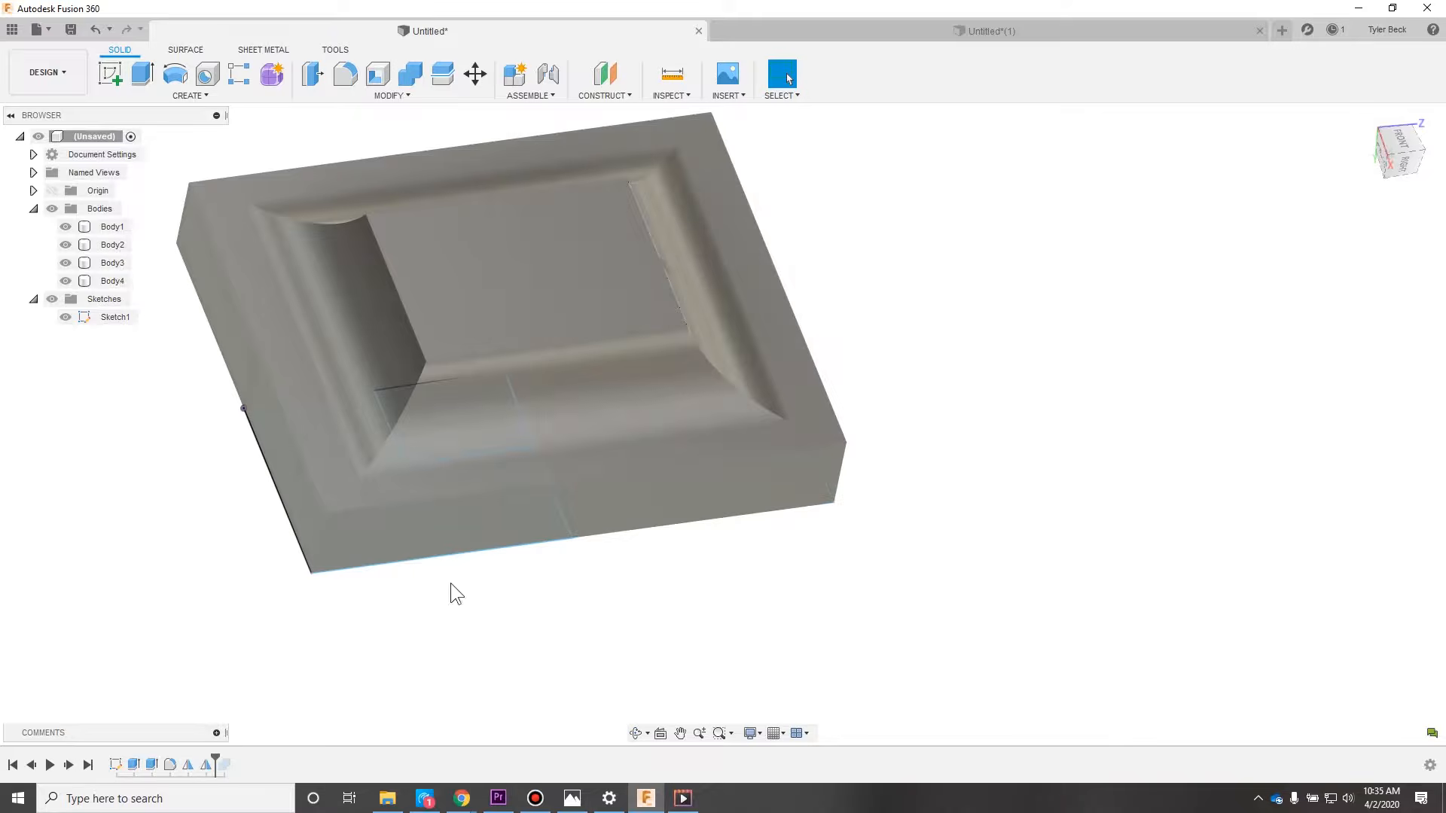
{"action": "mouse_move", "coordinate": [863, 604]}
{"action": "middle_mouse_down"}
{"action": "mouse_move", "coordinate": [833, 561]}
{"action": "mouse_move", "coordinate": [867, 613]}
{"action": "middle_mouse_up"}
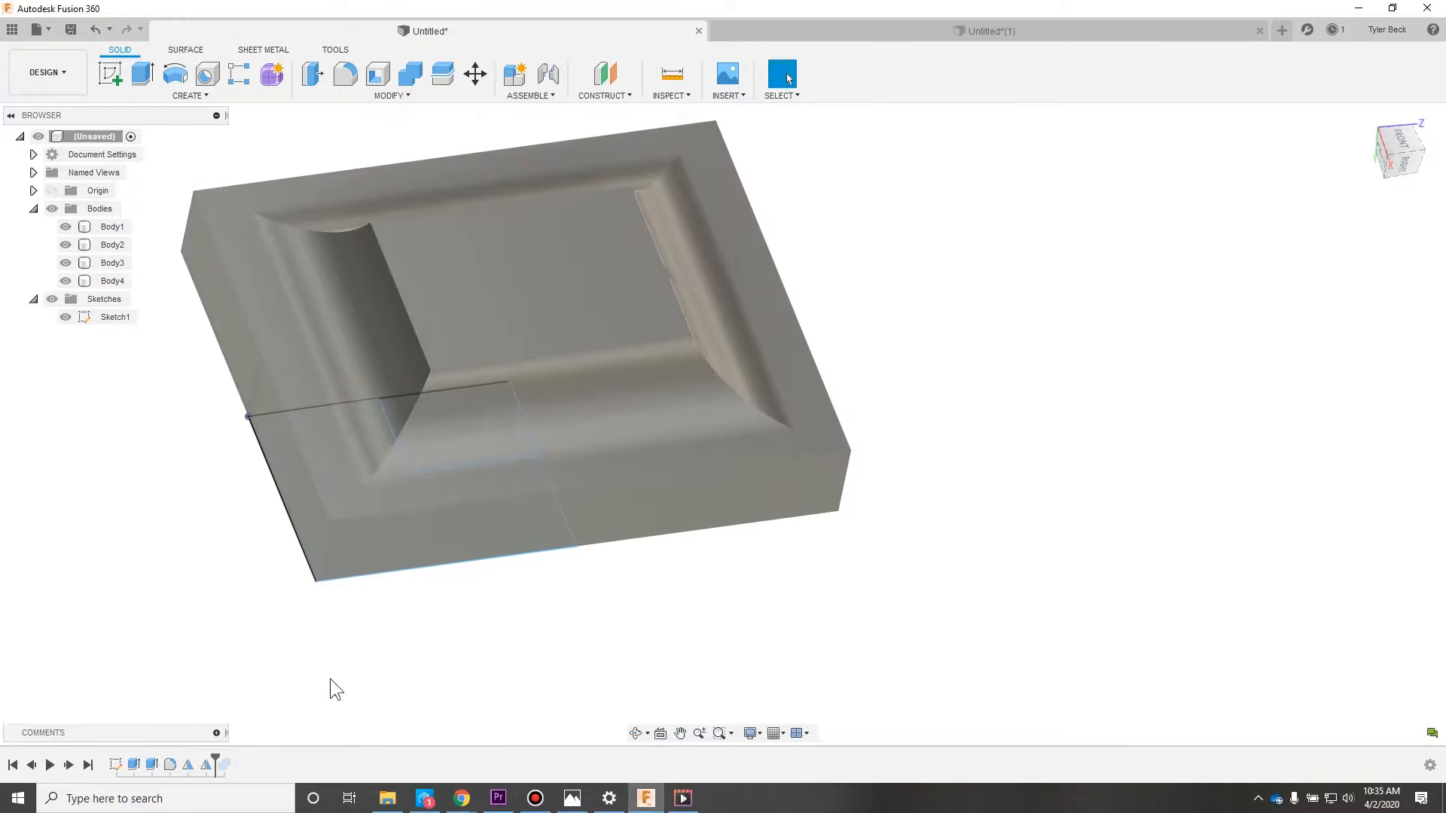
{"action": "mouse_move", "coordinate": [884, 563]}
{"action": "middle_mouse_down", "text": "shift"}
{"action": "mouse_move", "coordinate": [845, 527]}
{"action": "mouse_move", "coordinate": [920, 539]}
{"action": "mouse_move", "coordinate": [906, 567]}
{"action": "middle_mouse_up", "text": "shift"}
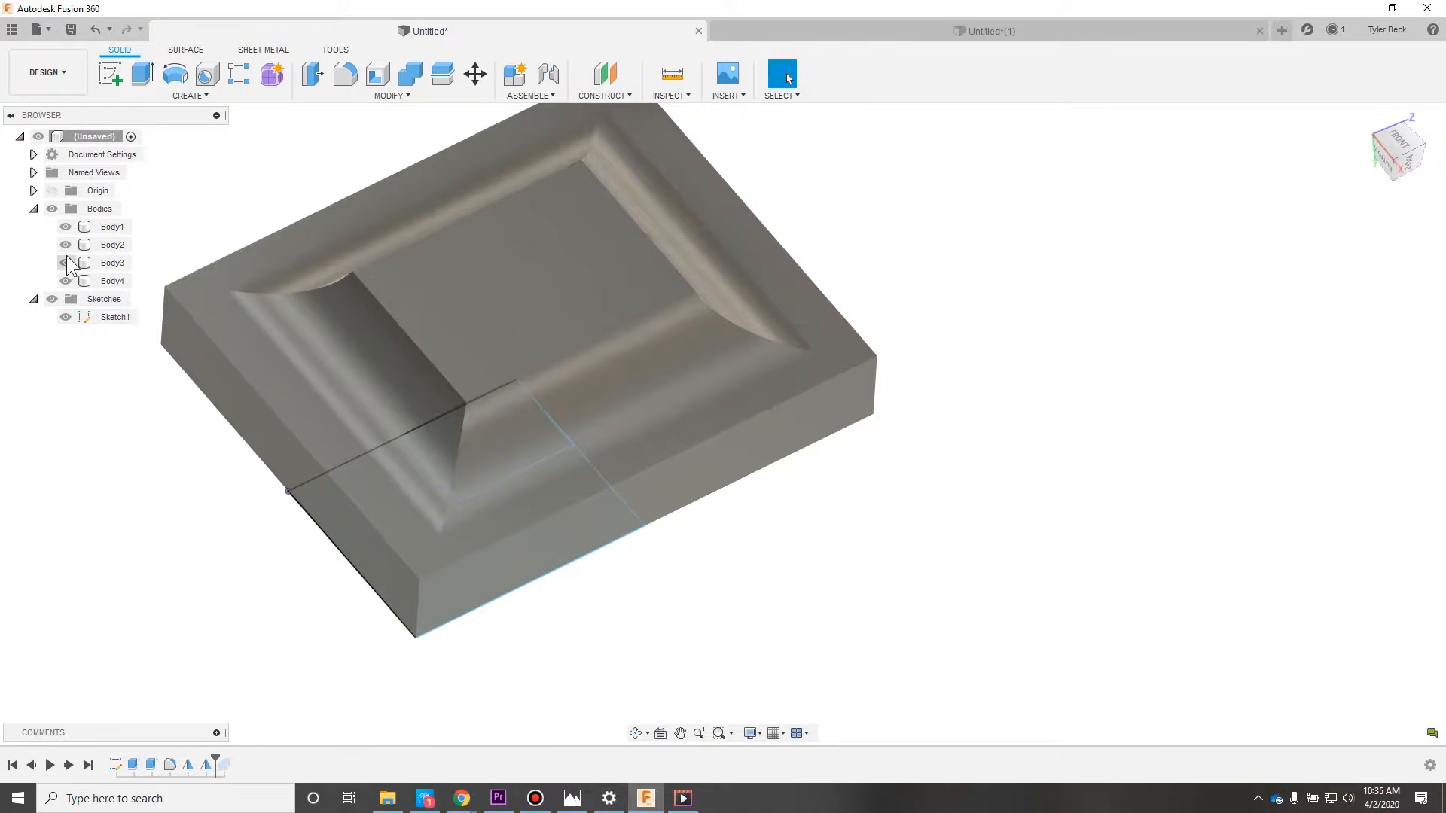
Step: Toggle the visibility of Body2 and Body3 off and on to examine the separate bodies
{"action": "left_click", "coordinate": [66, 245]}
{"action": "left_click", "coordinate": [66, 263]}
{"action": "left_click", "coordinate": [66, 263]}
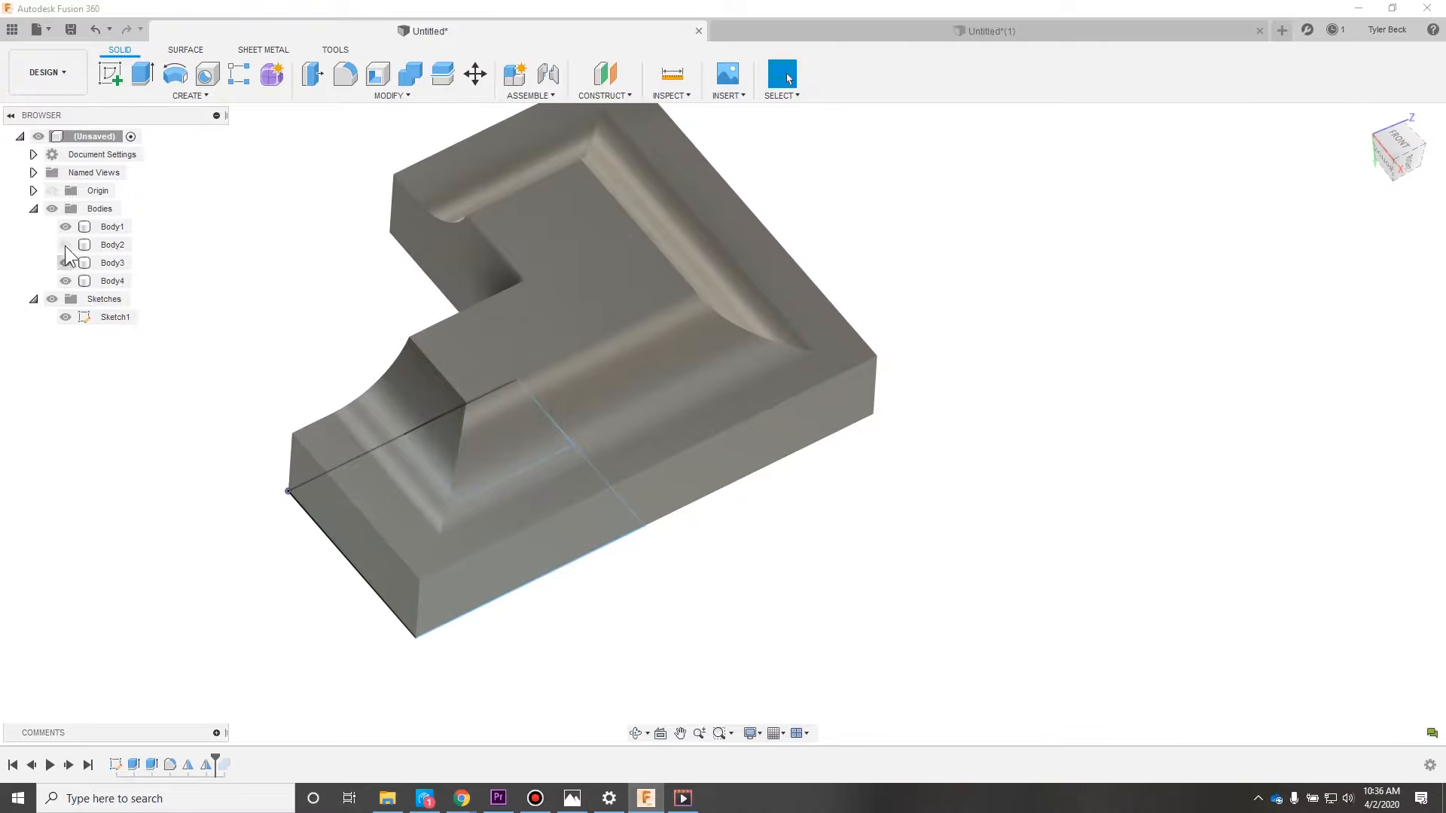
{"action": "left_click", "coordinate": [65, 245]}
Step: Combine the four bodies with the Join operation, using Body3 as the target and the other three as tool bodies
{"action": "middle_click_drag", "start_coordinate": [1050, 468], "coordinate": [1177, 549]}
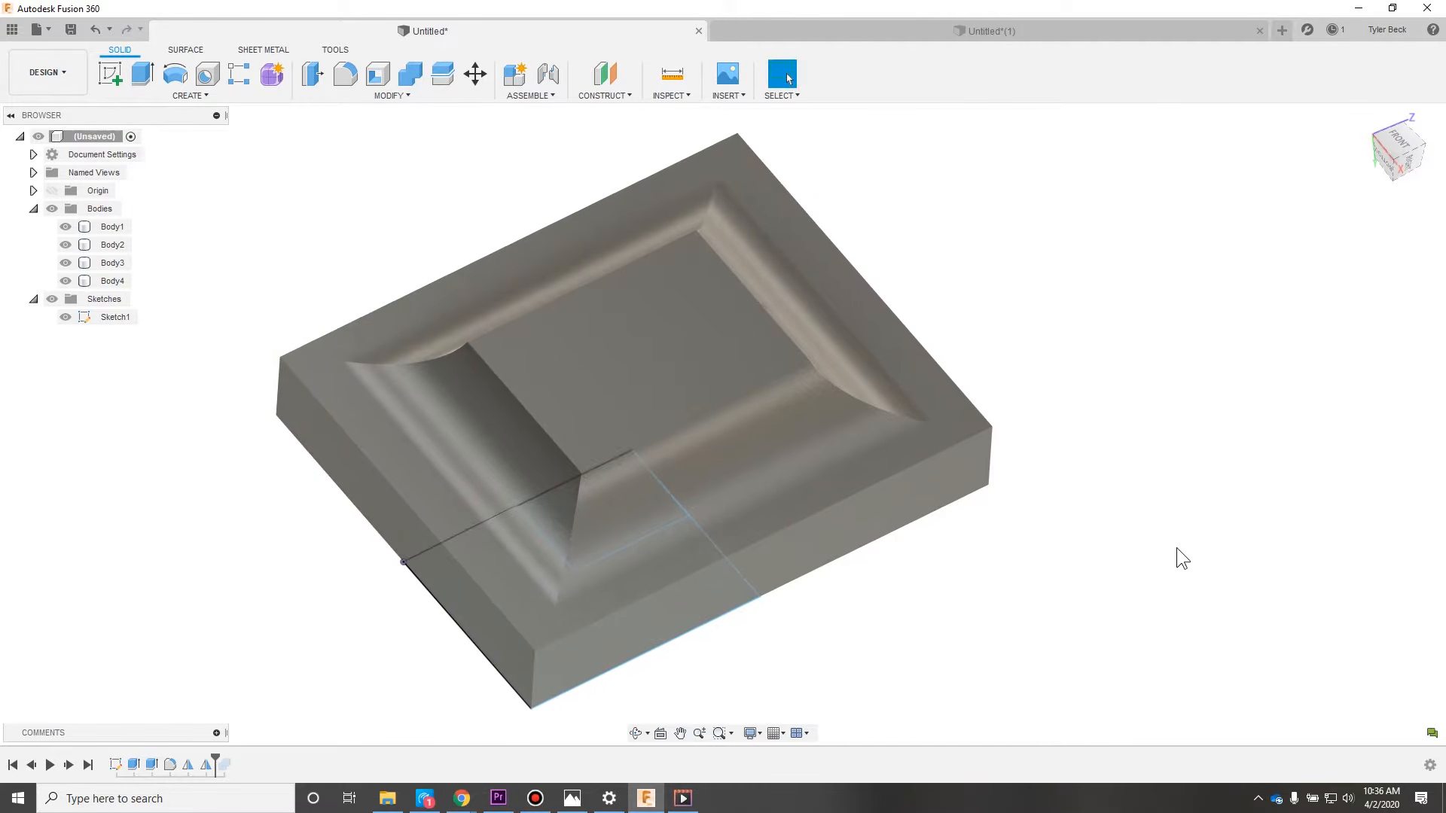
{"action": "scroll", "coordinate": [1177, 548], "scroll_direction": "down", "scroll_amount": 1}
{"action": "type", "text": "scom"}
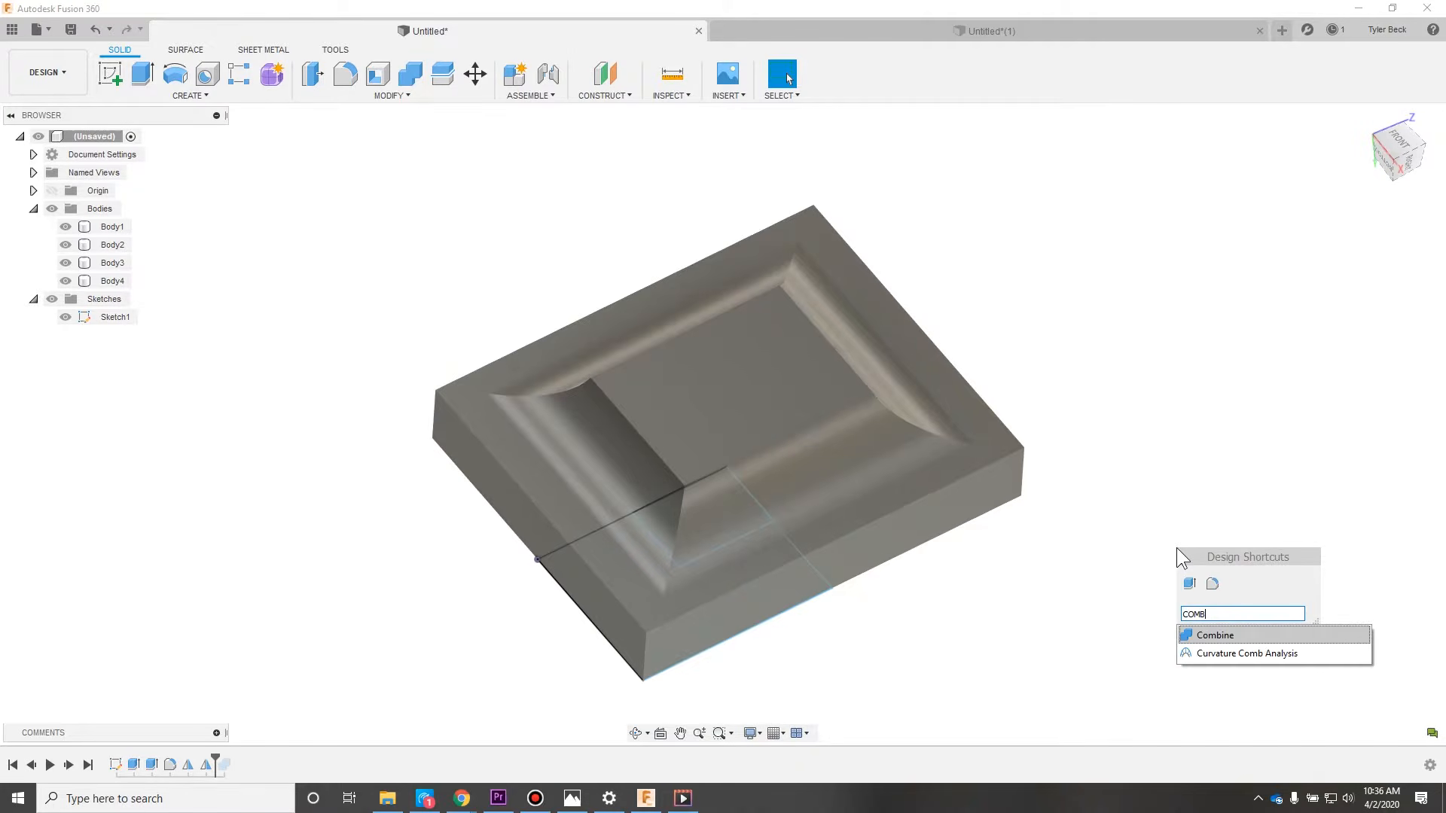
{"action": "key", "text": "Return"}
{"action": "left_click", "coordinate": [1365, 273]}
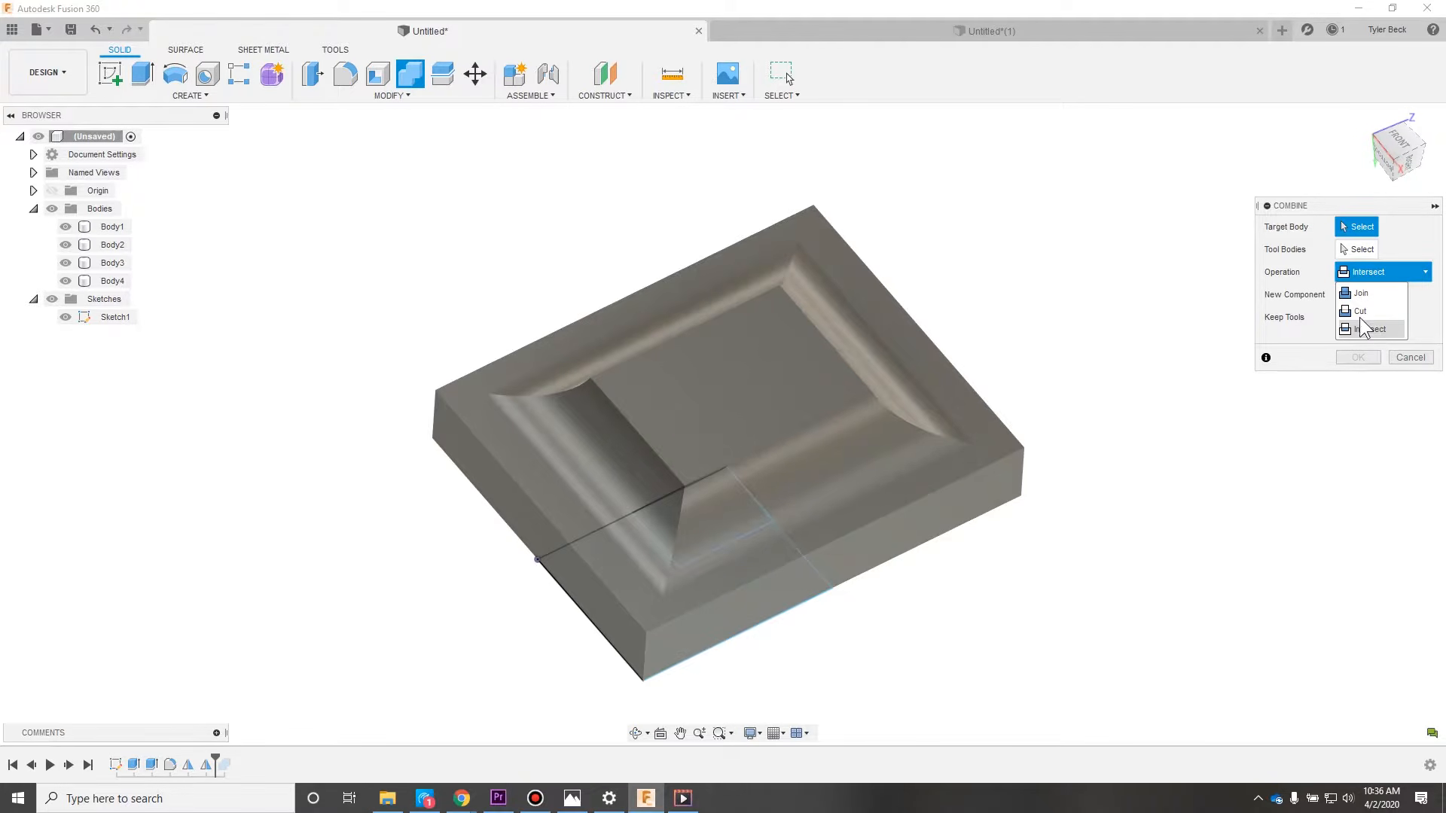
{"action": "left_click", "coordinate": [1312, 289]}
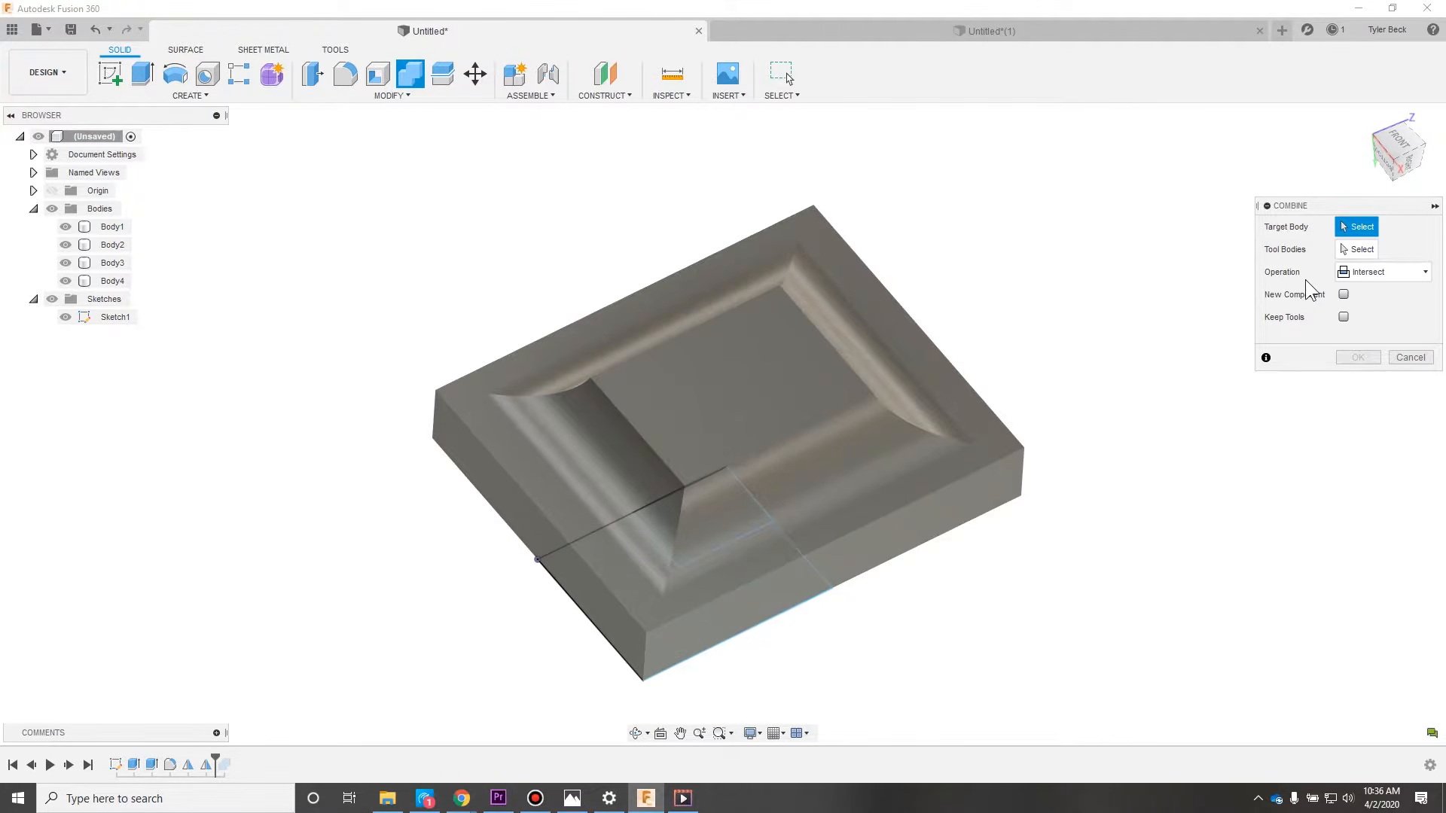
{"action": "left_click", "coordinate": [1379, 273]}
{"action": "left_click", "coordinate": [1378, 288]}
{"action": "left_click", "coordinate": [837, 300]}
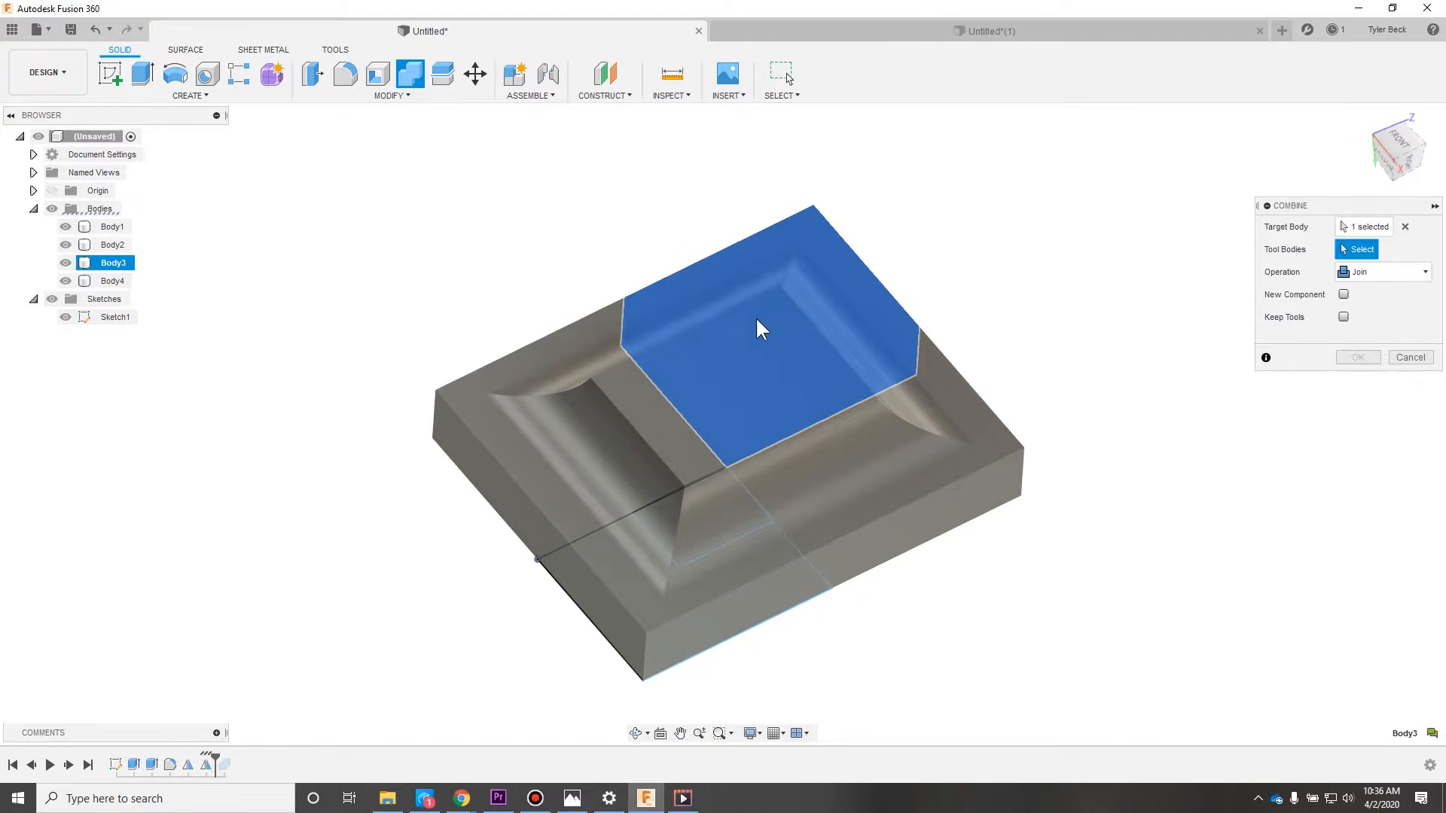
{"action": "left_click", "coordinate": [558, 414]}
{"action": "left_click", "coordinate": [561, 418]}
{"action": "left_click", "coordinate": [949, 452]}
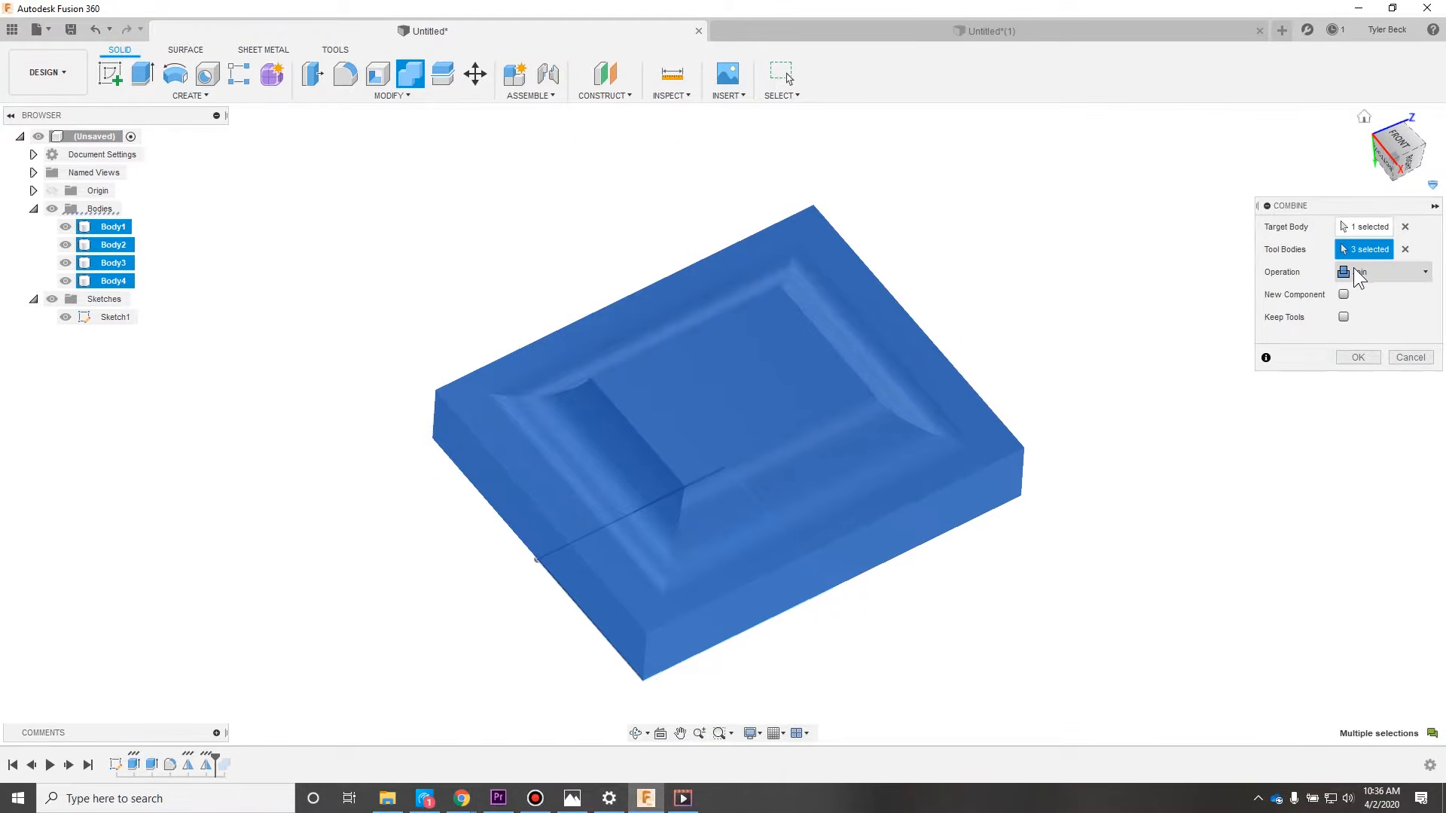
{"action": "left_click", "coordinate": [1375, 357]}
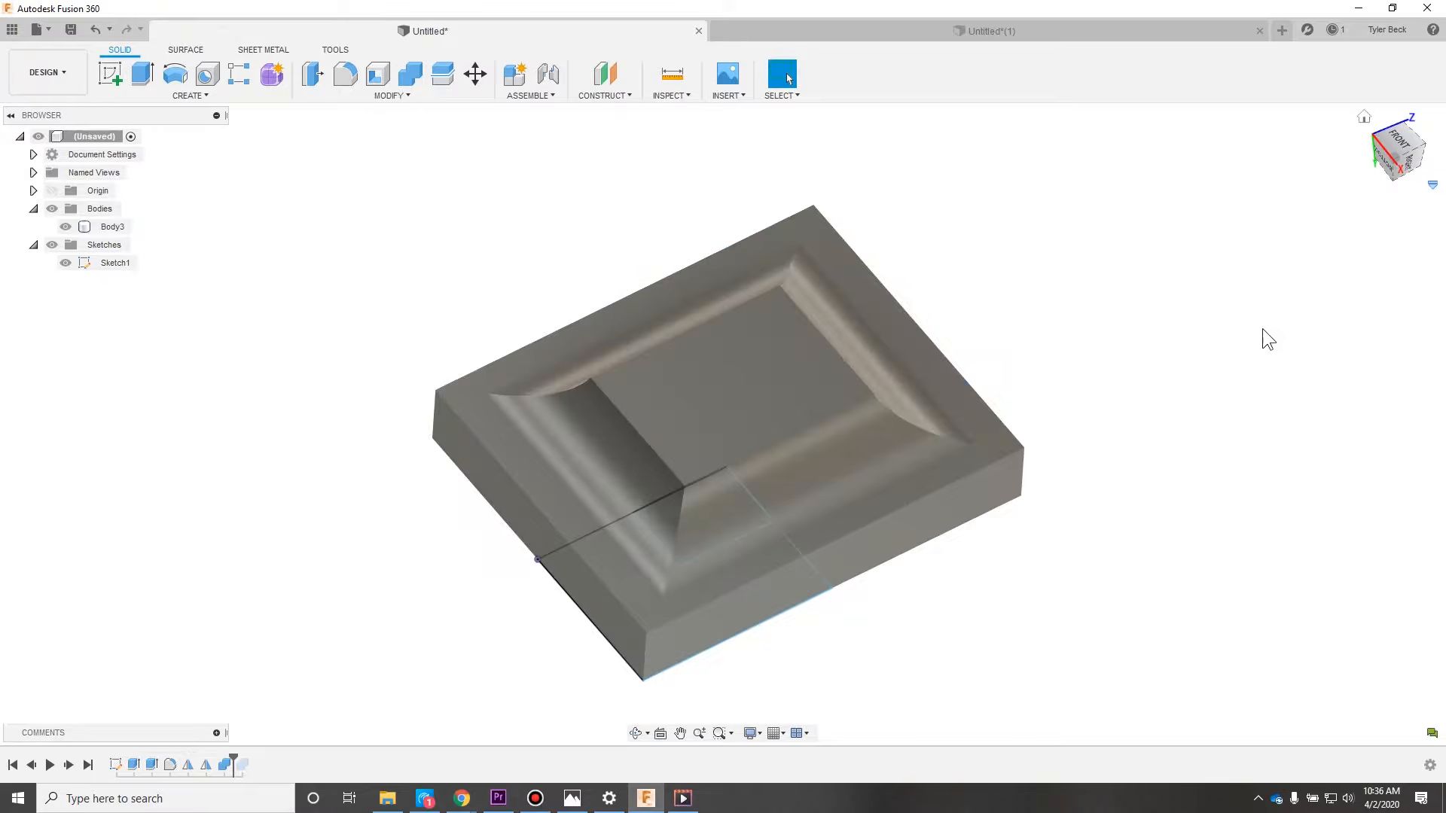
Step: Hide Sketch1 and inspect the combined body from another angle
{"action": "left_click", "coordinate": [106, 227]}
{"action": "mouse_move", "coordinate": [867, 392]}
{"action": "middle_mouse_down", "text": "shift"}
{"action": "mouse_move", "coordinate": [801, 392]}
{"action": "mouse_move", "coordinate": [807, 324]}
{"action": "mouse_move", "coordinate": [779, 471]}
{"action": "middle_mouse_up", "text": "shift"}
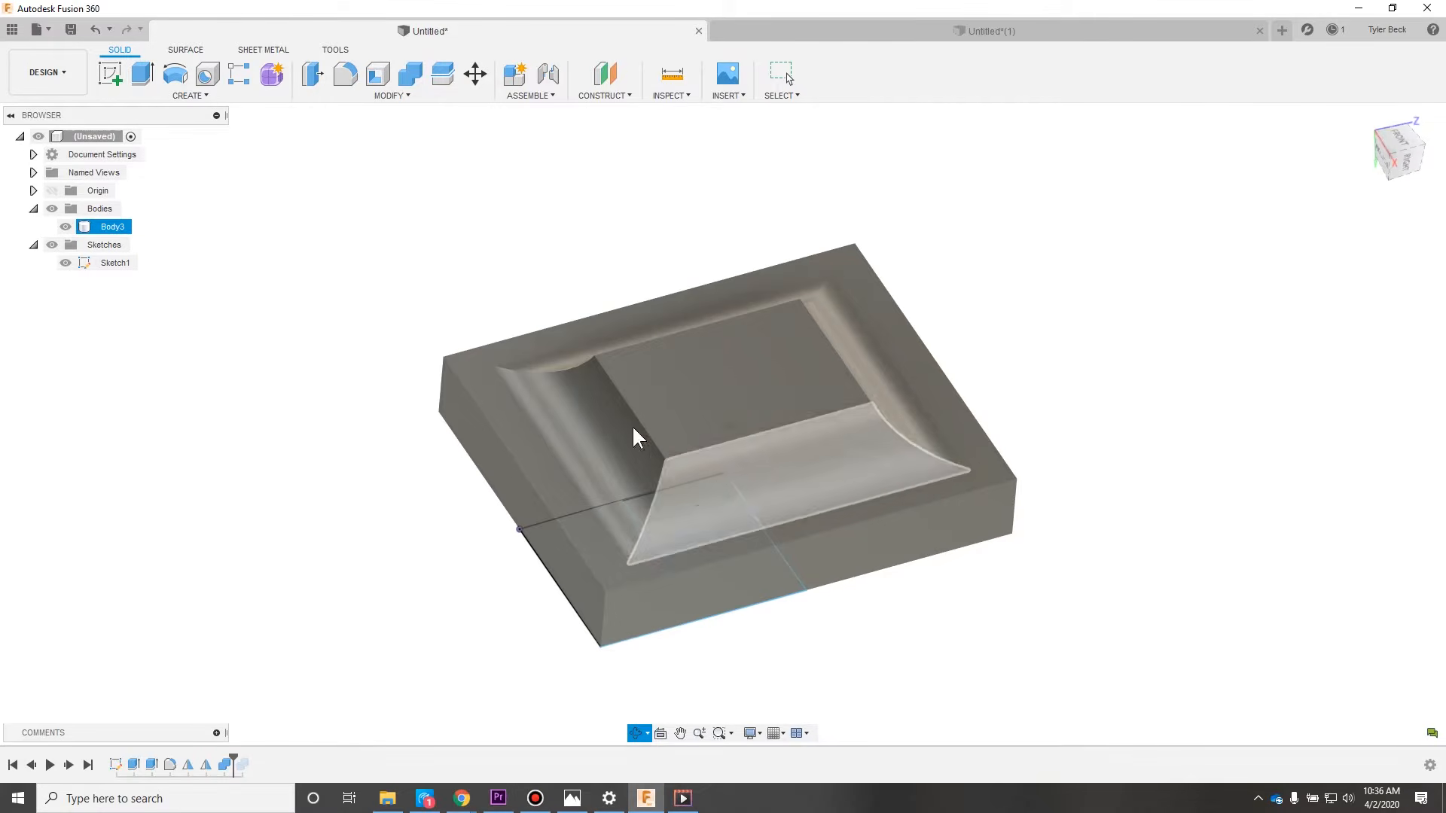
{"action": "left_click", "coordinate": [65, 263]}
{"action": "mouse_move", "coordinate": [436, 294]}
{"action": "middle_mouse_down", "text": "shift"}
{"action": "mouse_move", "coordinate": [459, 297]}
{"action": "mouse_move", "coordinate": [420, 287]}
{"action": "middle_mouse_up", "text": "shift"}
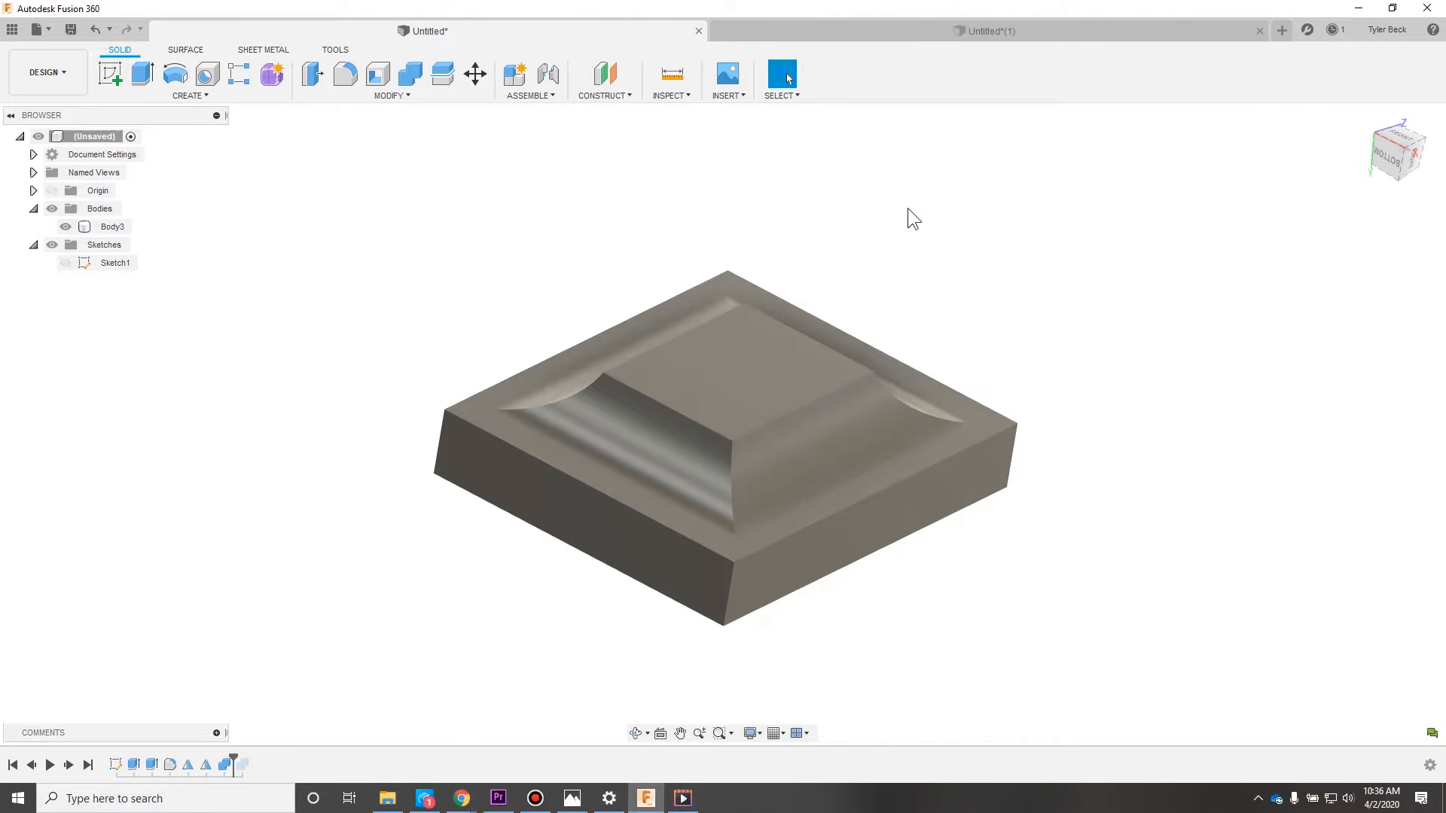
Step: Switch to a new, empty design and start a sketch on the front origin plane
{"action": "left_click", "coordinate": [960, 29]}
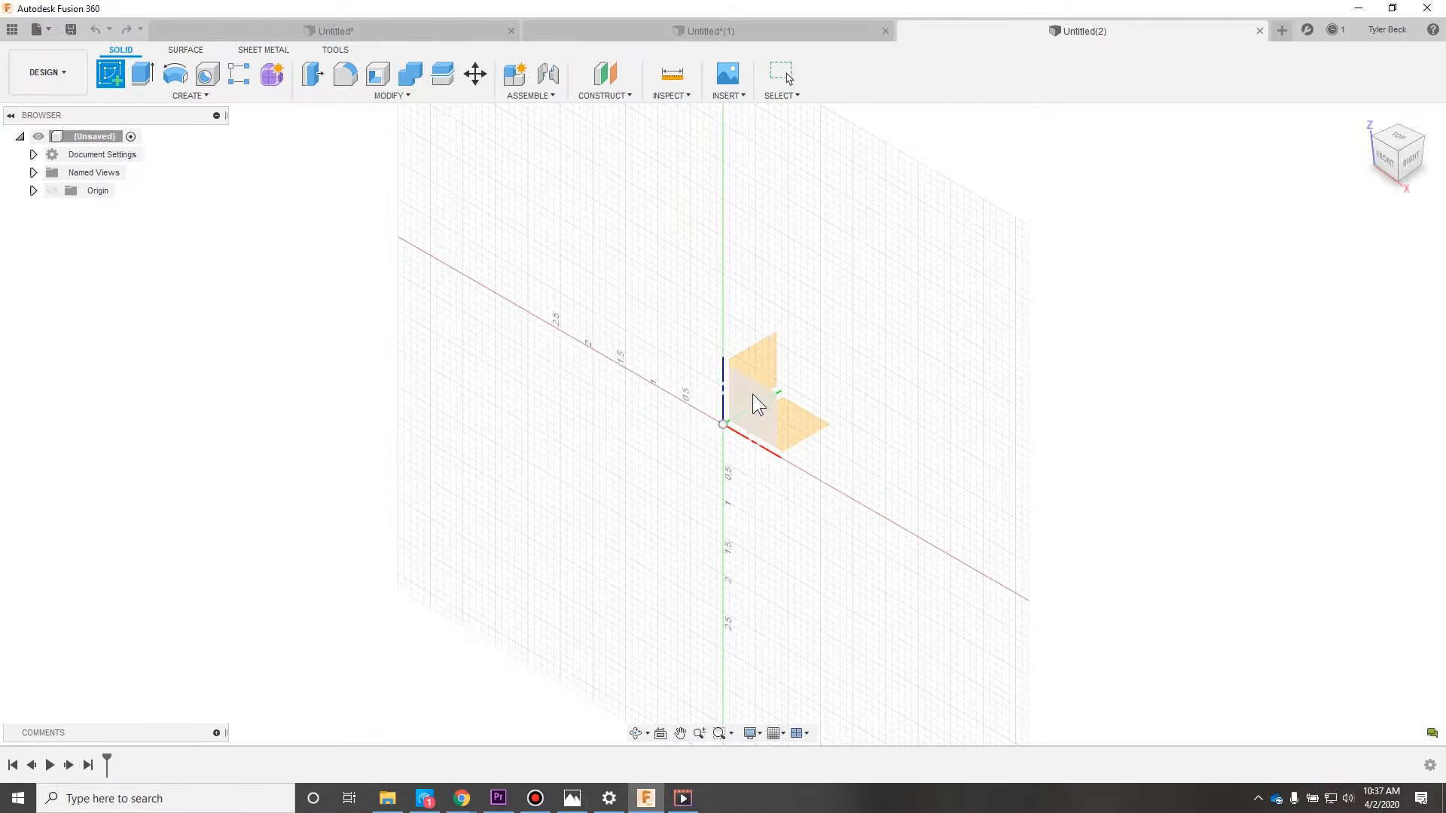
{"action": "left_click", "coordinate": [752, 402]}
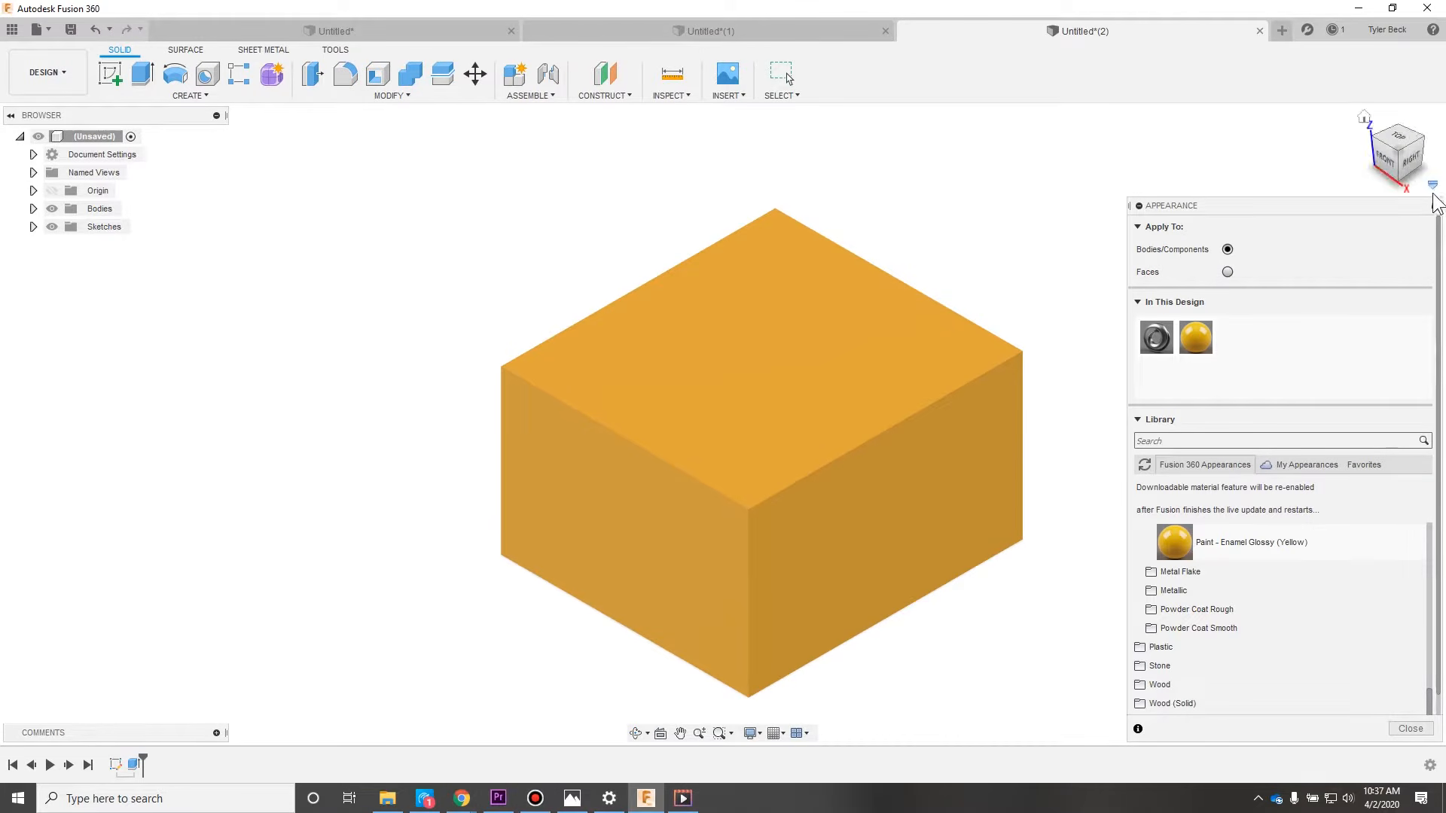
Step: Collapse the appearance settings and start a sketch on the front face of the yellow box
{"action": "left_click", "coordinate": [1435, 205]}
{"action": "middle_click_drag", "start_coordinate": [1029, 284], "coordinate": [824, 250]}
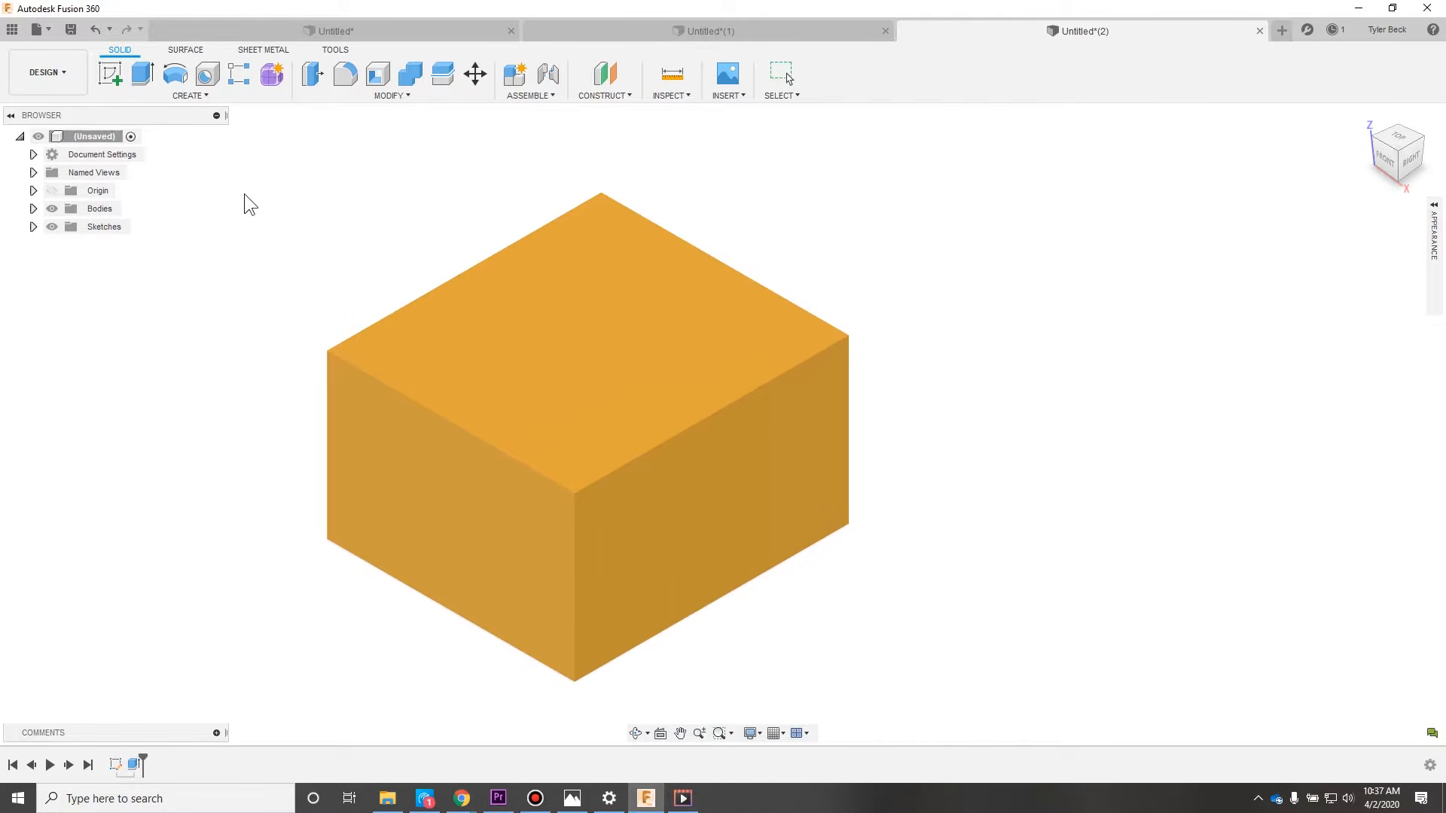
{"action": "left_click", "coordinate": [108, 80]}
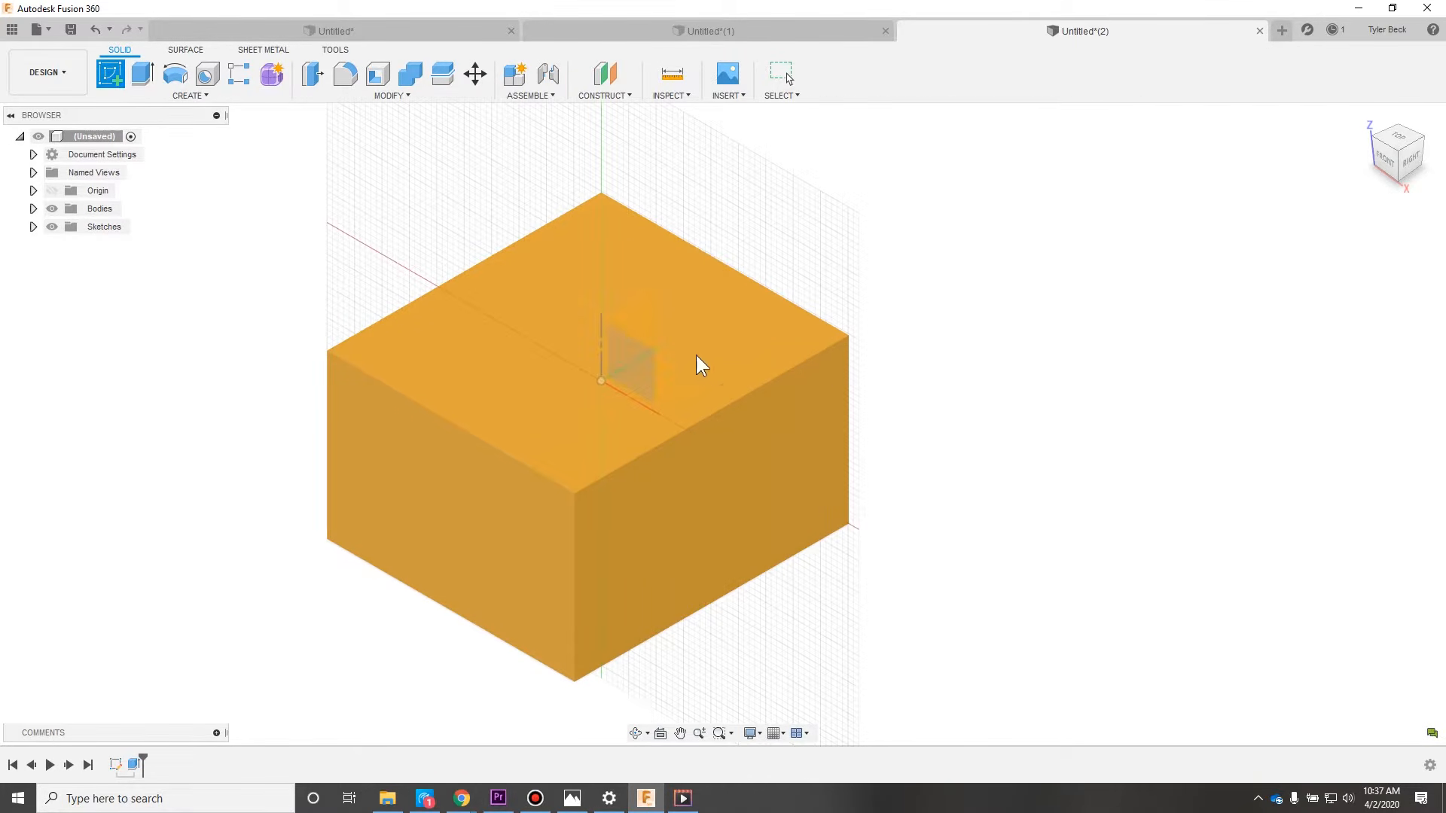
{"action": "left_click", "coordinate": [537, 516]}
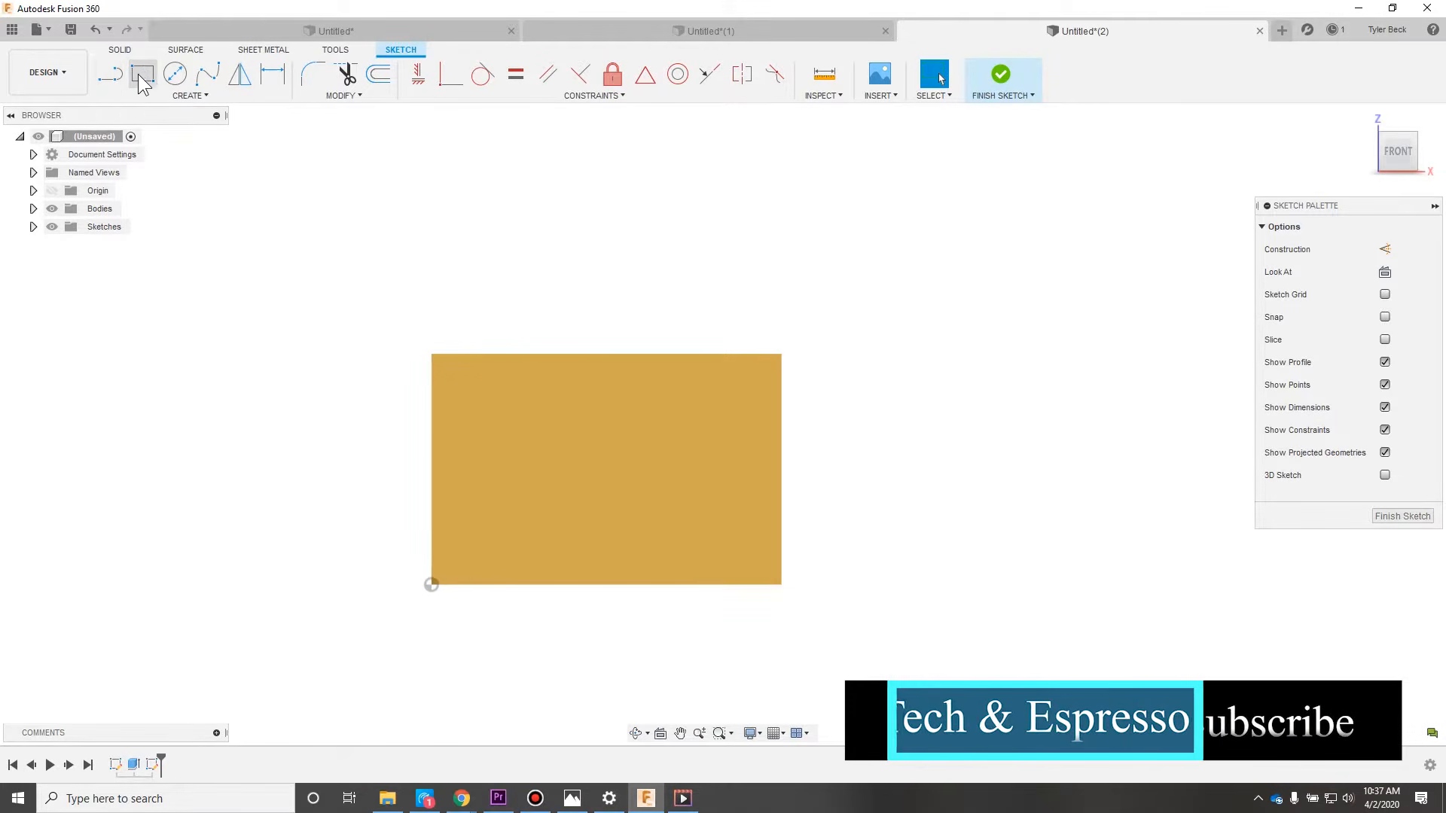
Step: Draw a vertical line clear of the box, beyond its upper right corner
{"action": "key", "text": "s"}
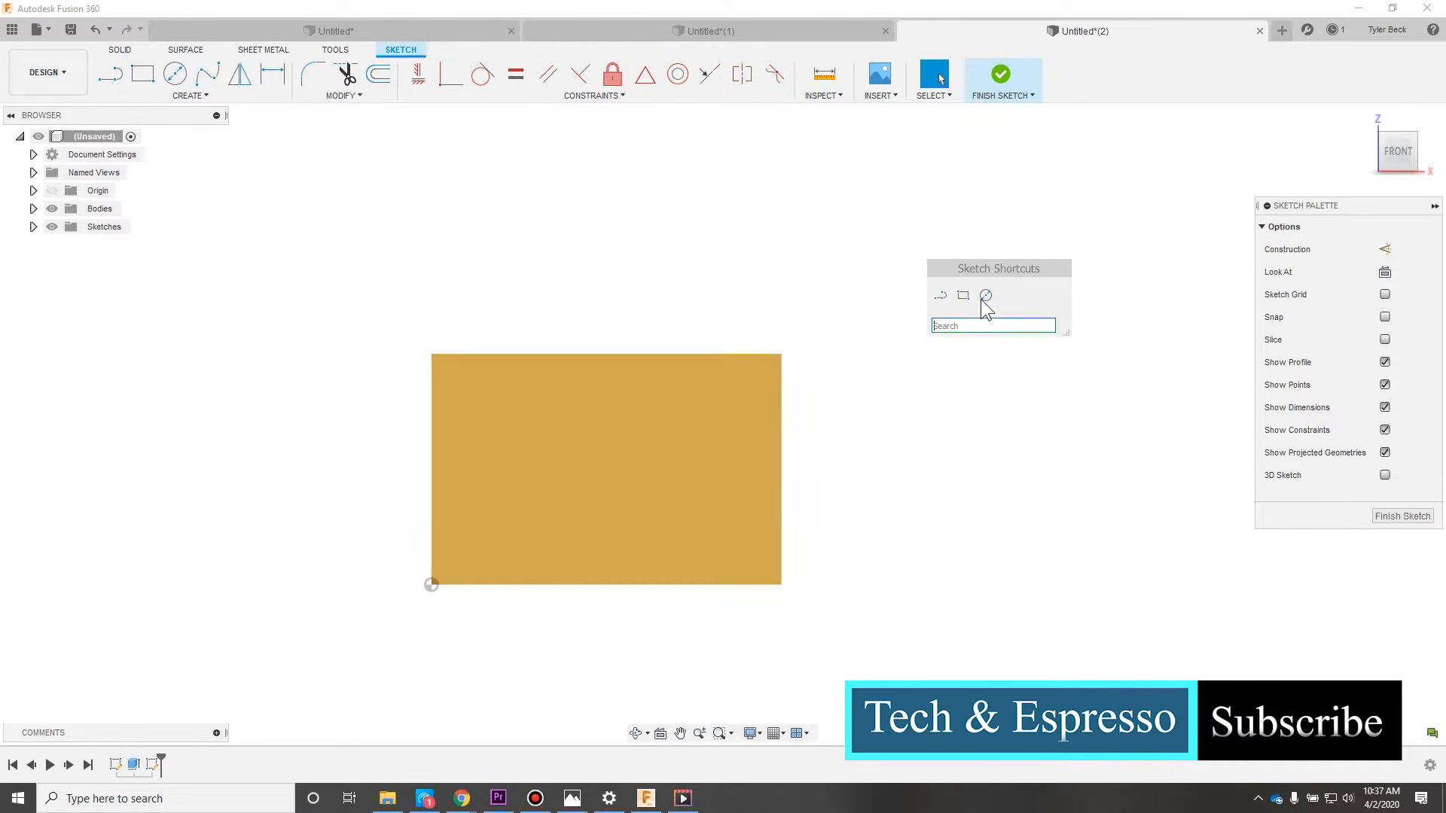
{"action": "left_click", "coordinate": [935, 293]}
{"action": "left_click", "coordinate": [892, 240]}
{"action": "left_click", "coordinate": [892, 363]}
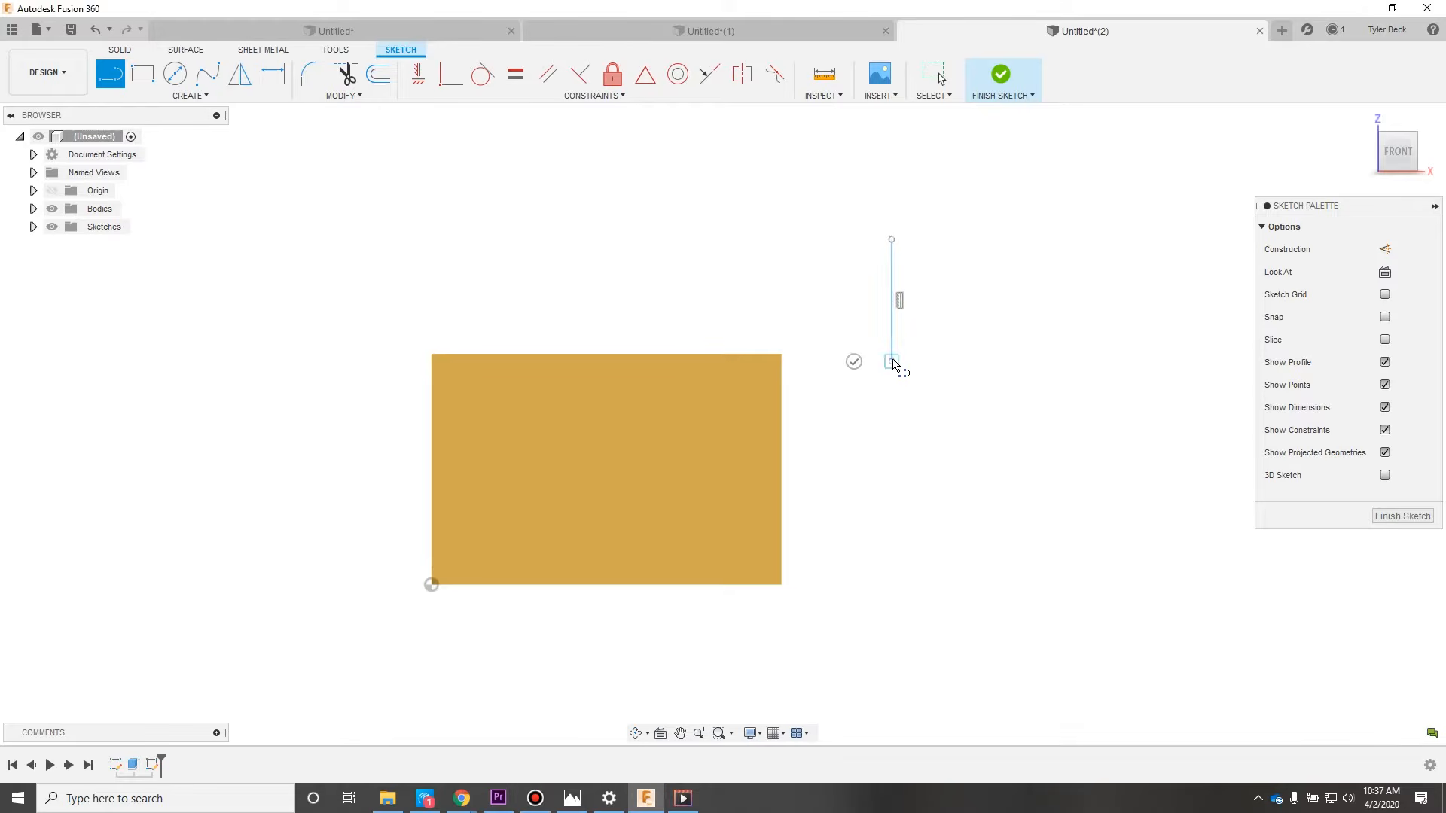
{"action": "key", "text": "Escape"}
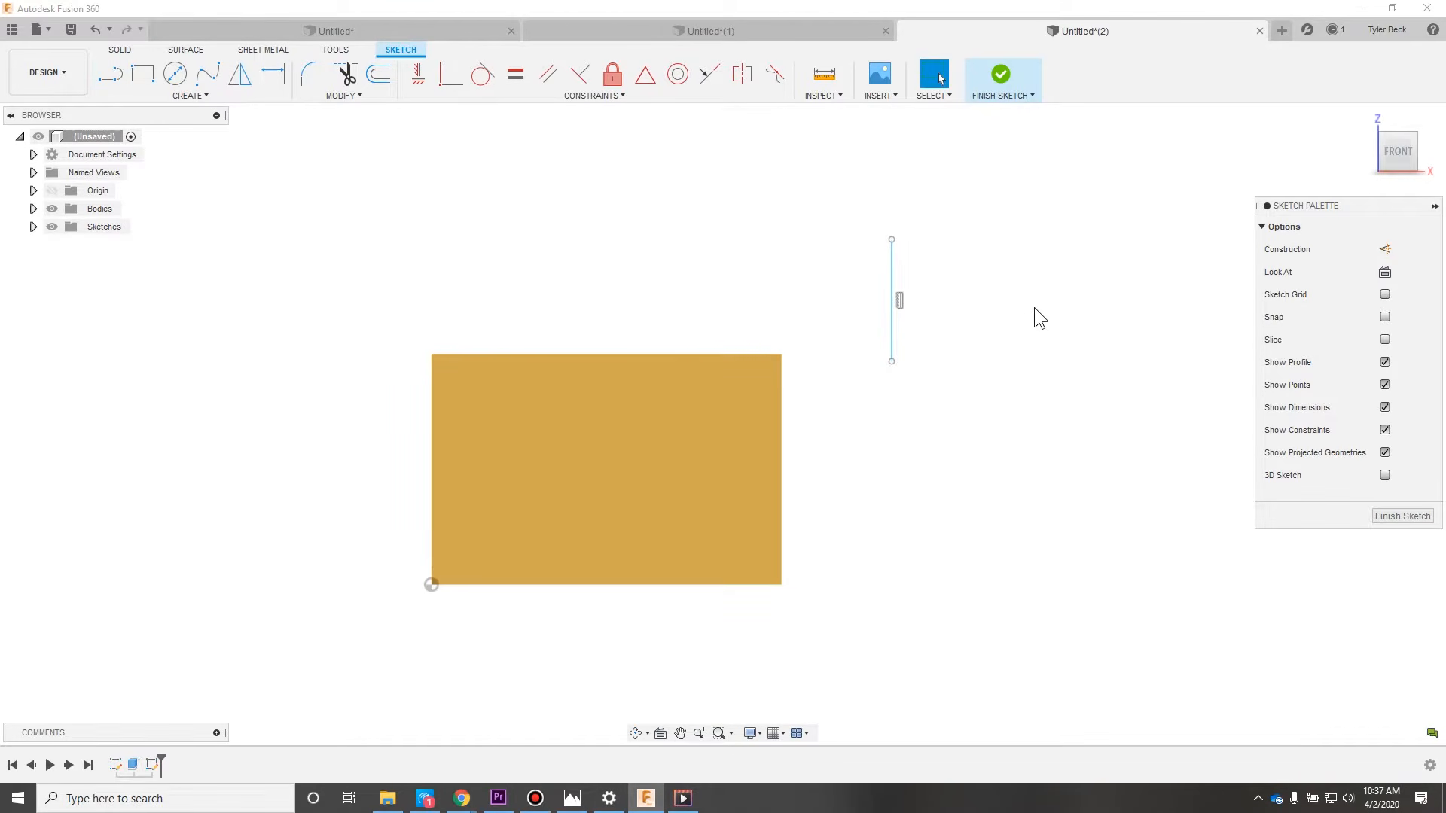
Step: Close the profile with a three-point arc bulging away from the box between the vertical line's endpoints
{"action": "type", "text": "s"}
{"action": "type", "text": "ARC"}
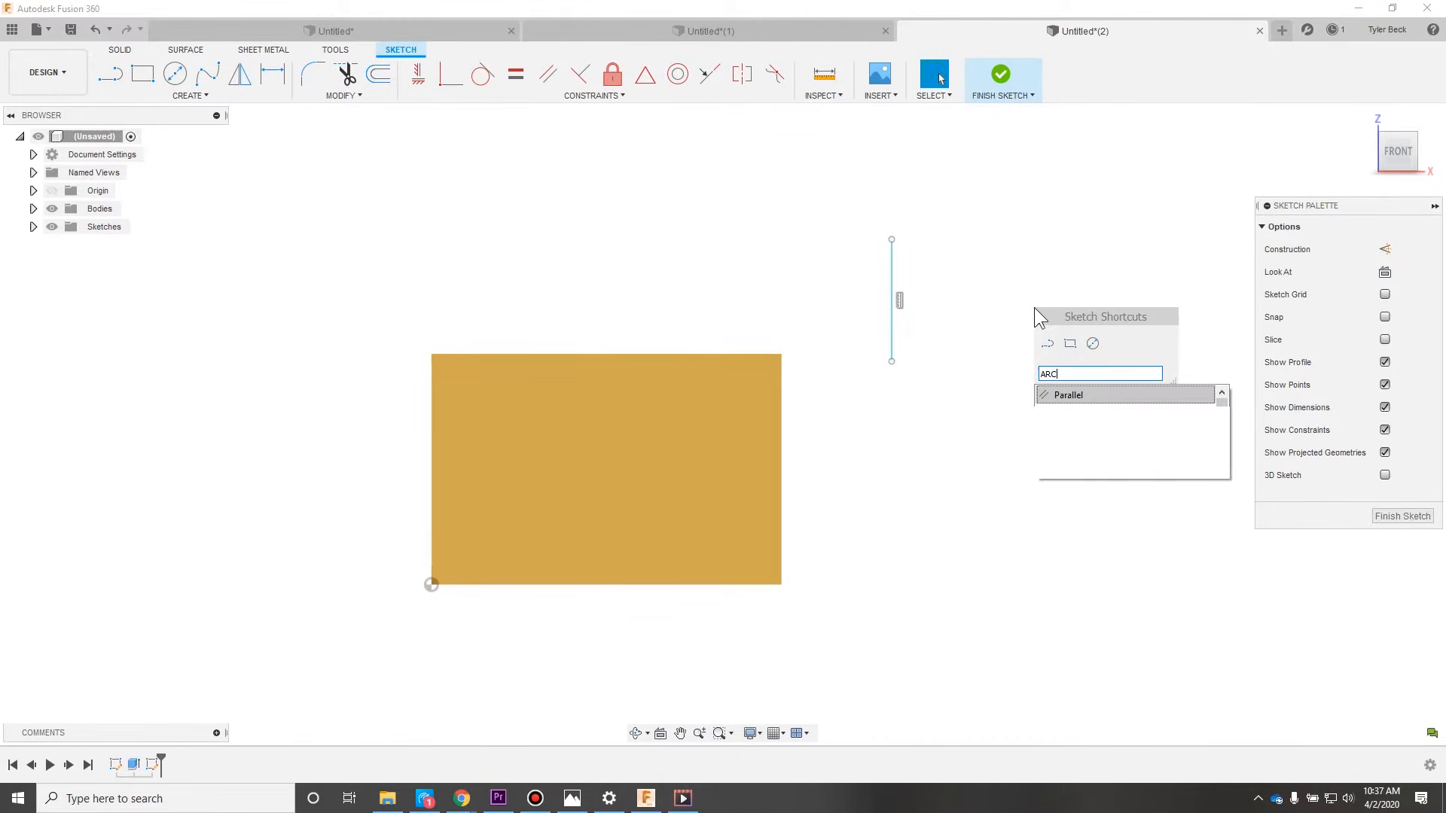
{"action": "left_click", "coordinate": [1080, 395]}
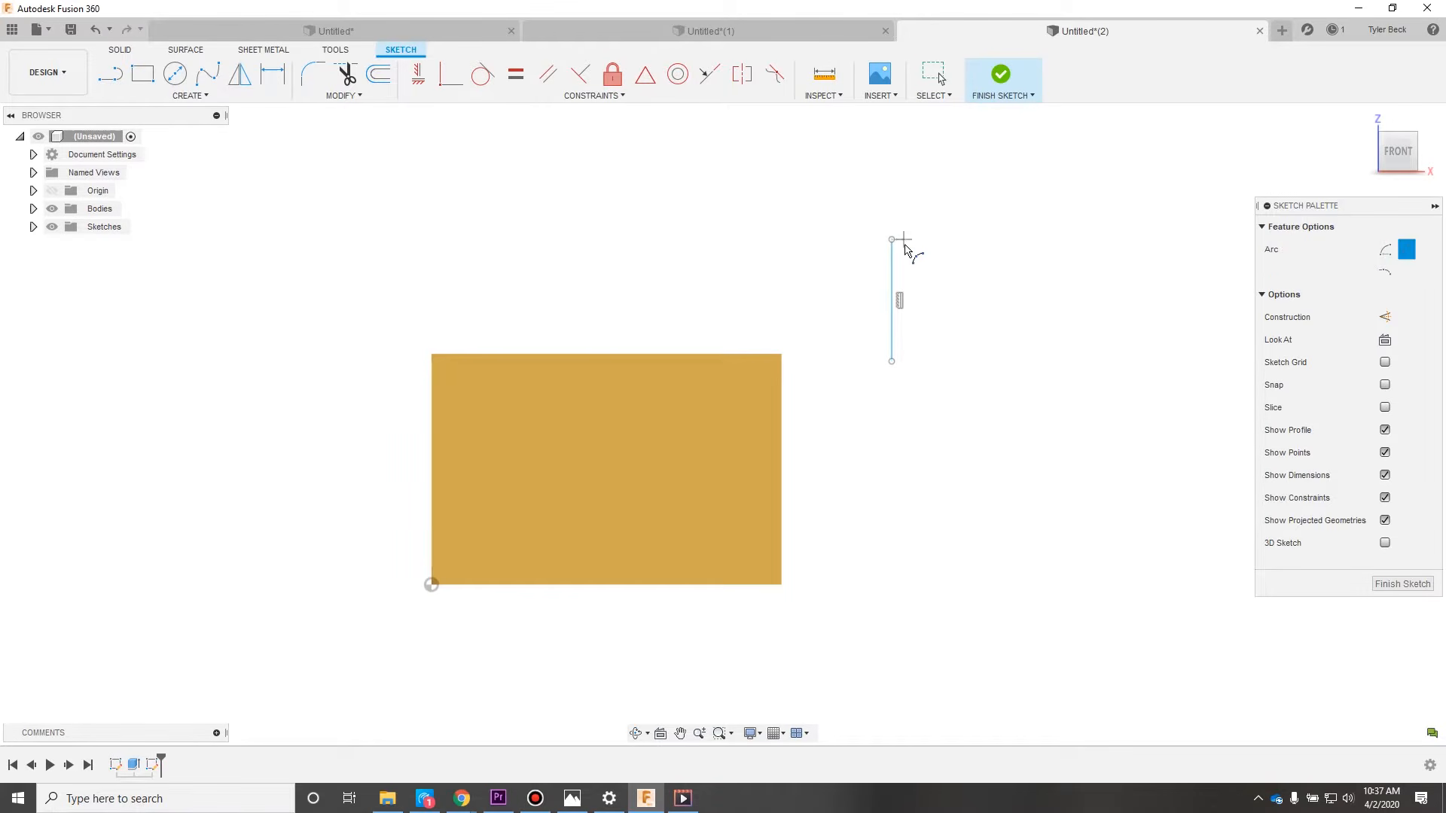
{"action": "left_click", "coordinate": [893, 241]}
{"action": "left_click", "coordinate": [893, 363]}
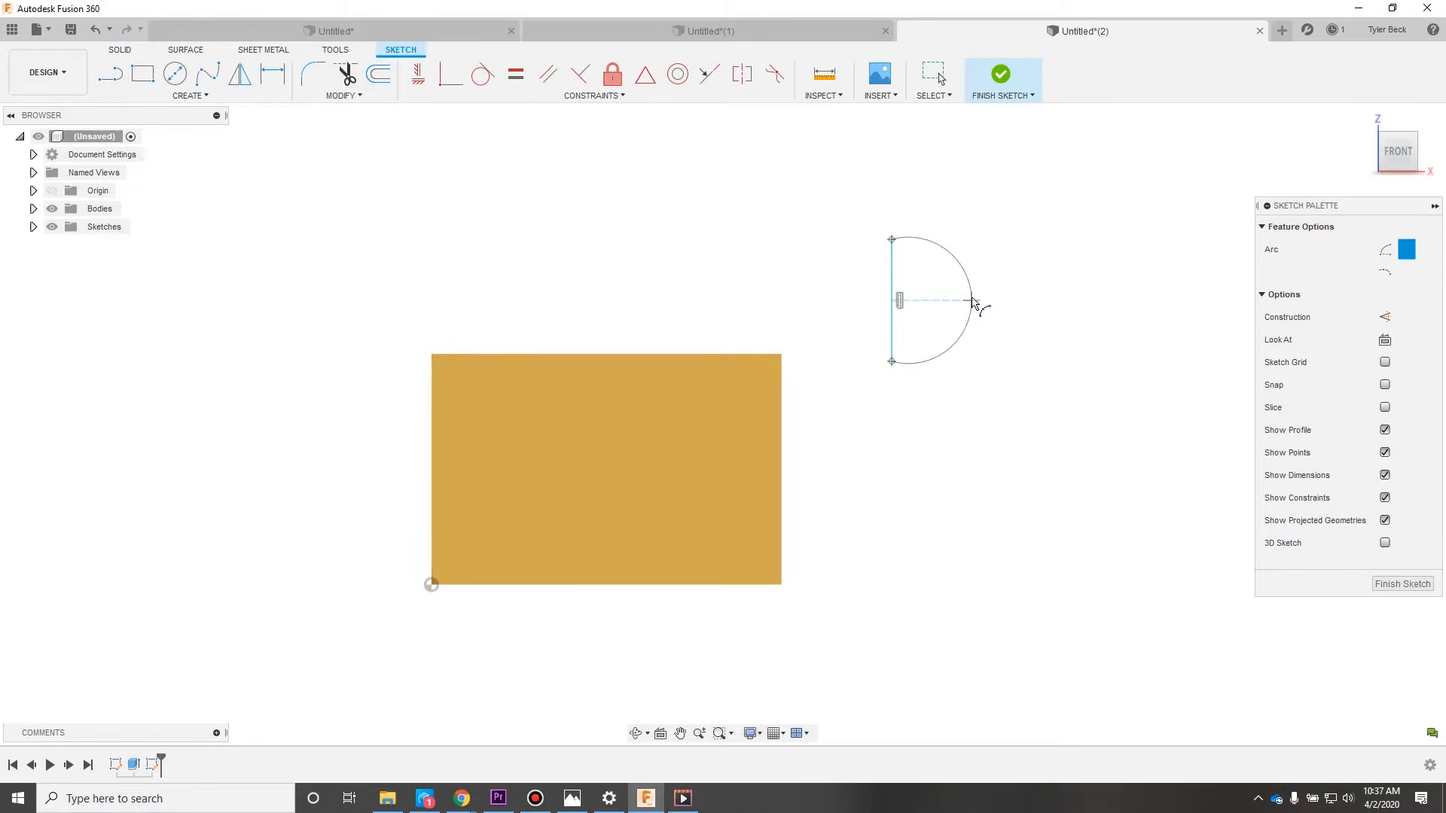
{"action": "left_click", "coordinate": [970, 305]}
{"action": "key", "text": "Escape"}
Step: Revolve the half-round profile 360 degrees about its vertical line as a new body
{"action": "type", "text": "sR"}
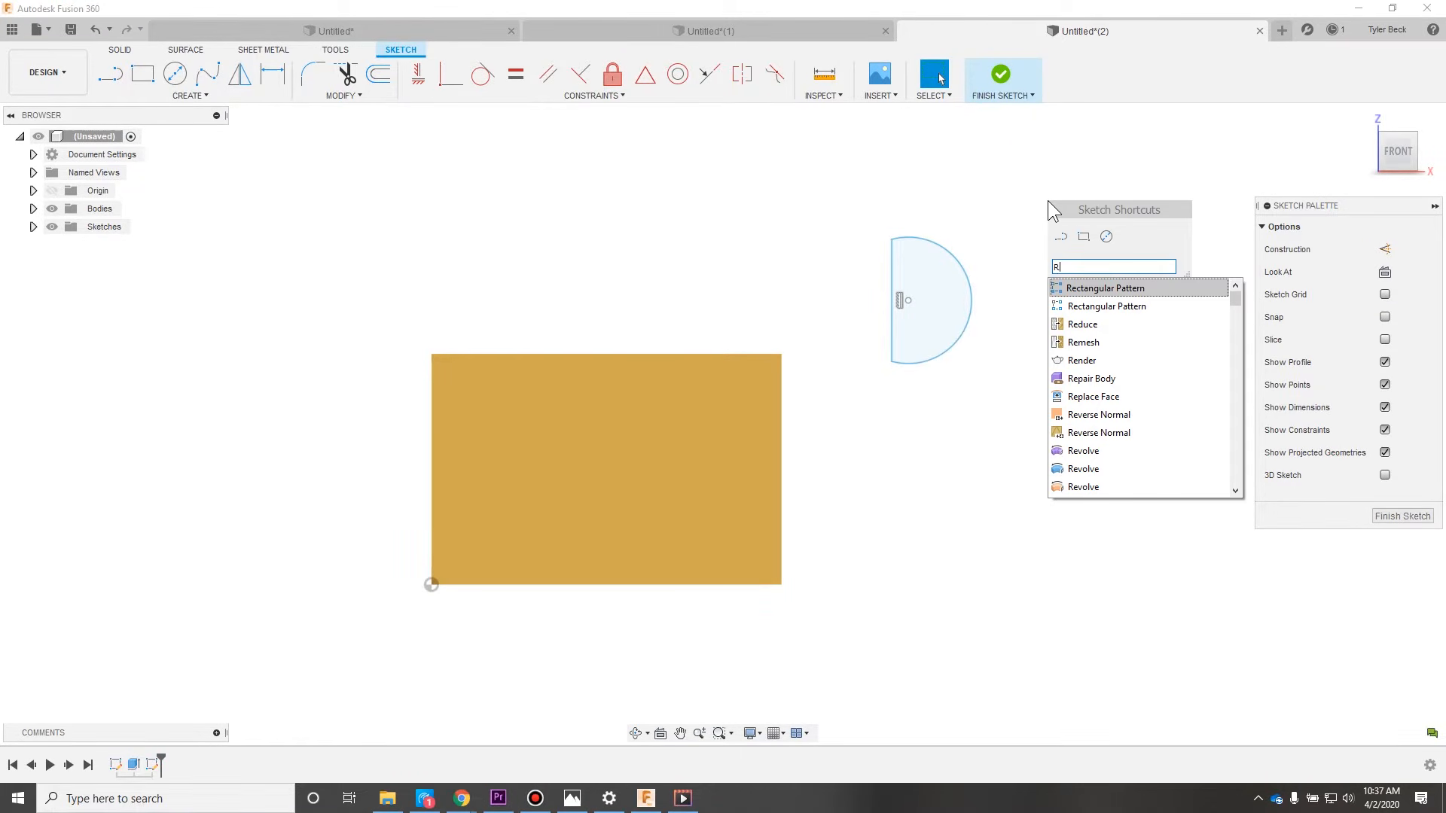
{"action": "type", "text": "evo"}
{"action": "key", "text": "Return"}
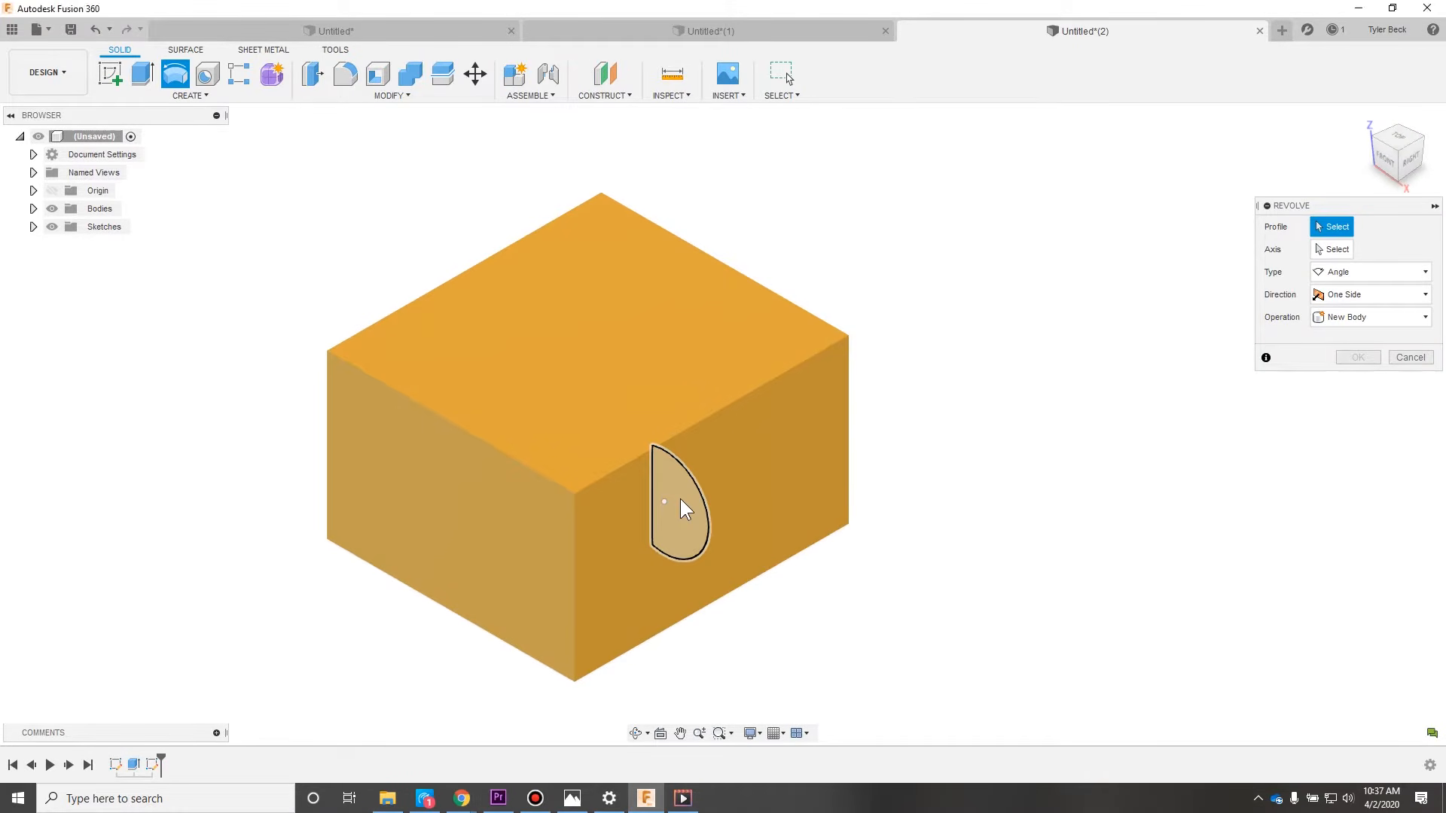
{"action": "left_click", "coordinate": [680, 499]}
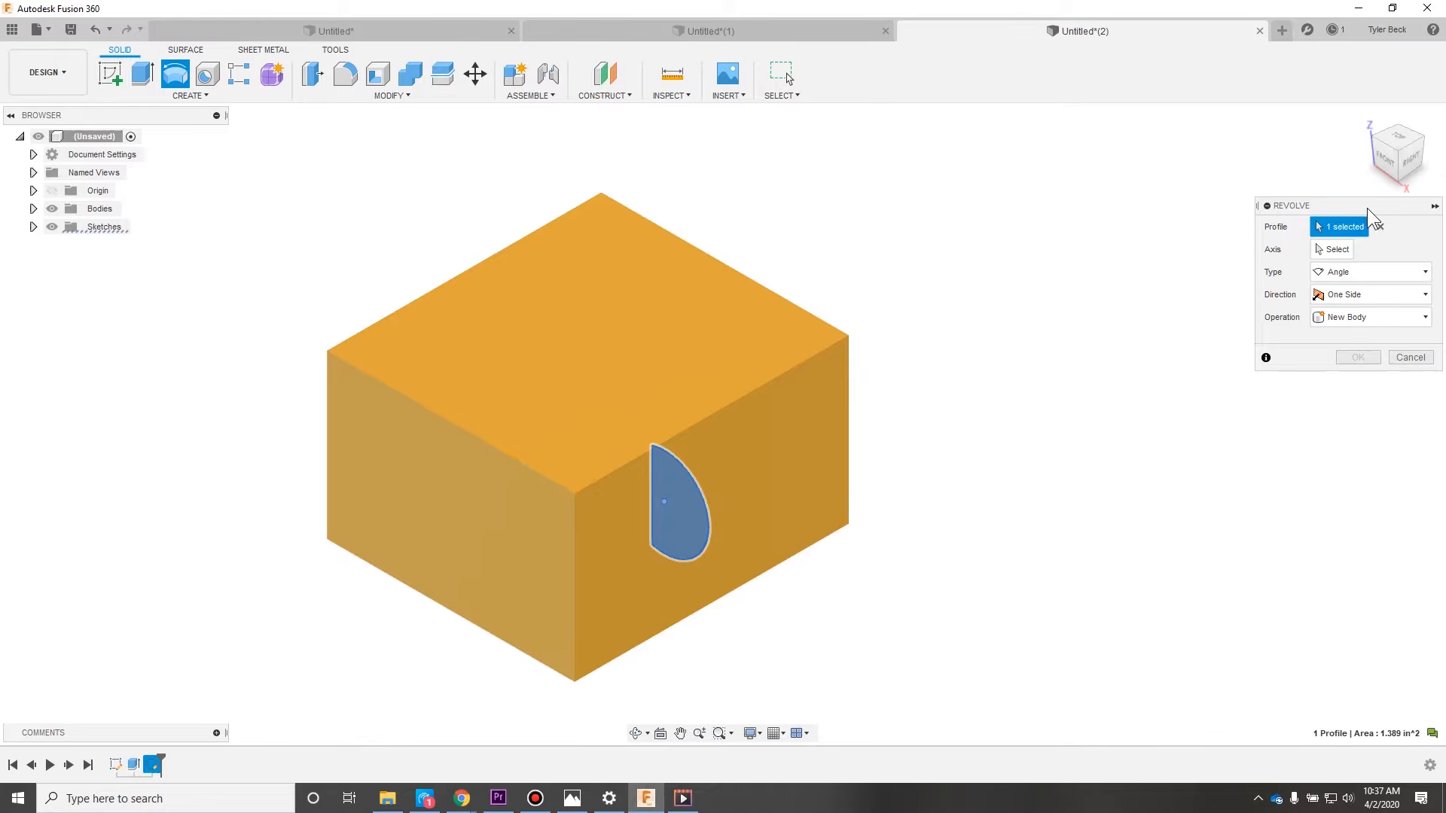
{"action": "left_click", "coordinate": [1333, 249]}
{"action": "left_click", "coordinate": [652, 473]}
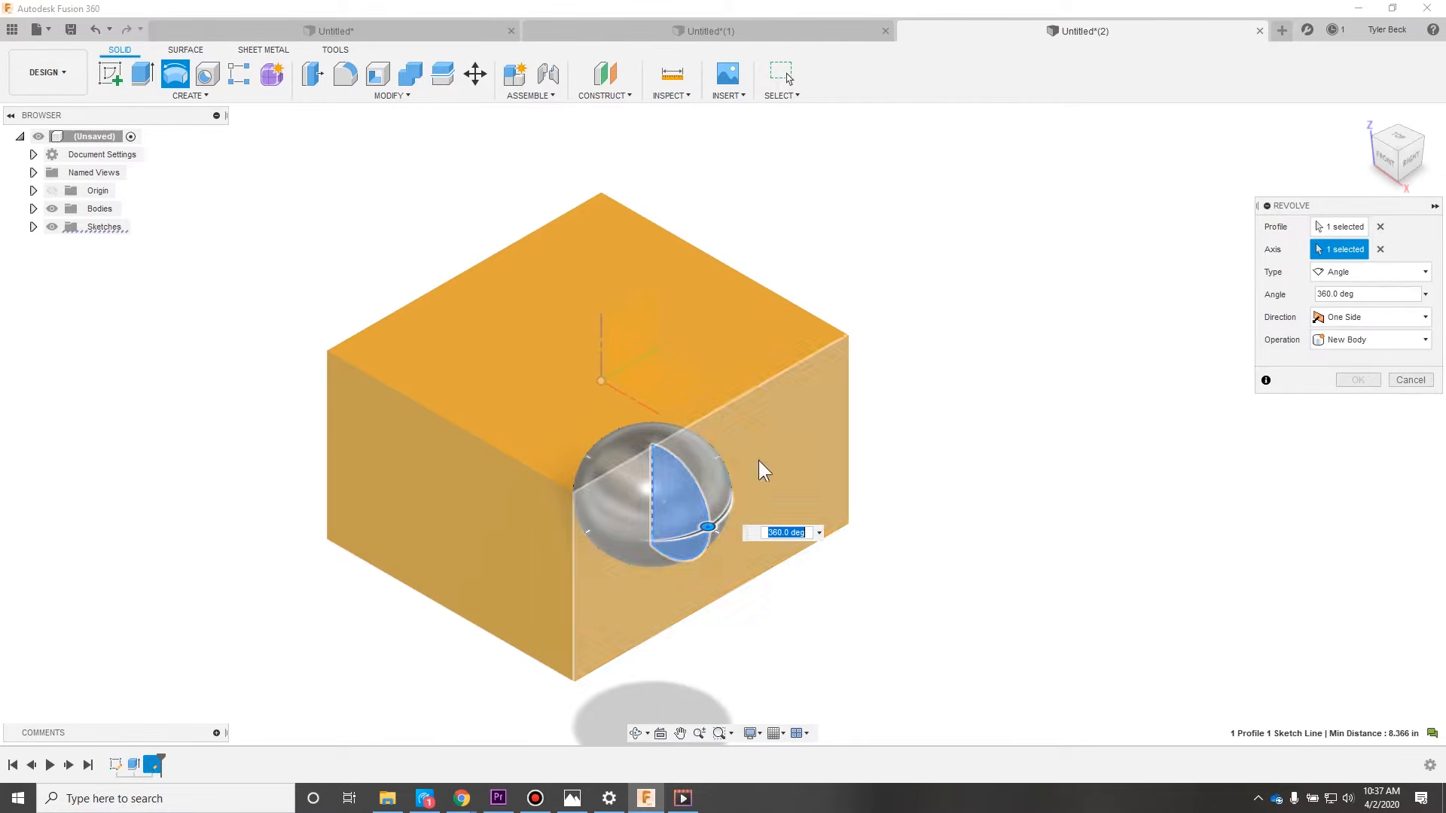
{"action": "left_click", "coordinate": [1359, 358]}
Step: Move the revolved body freehand into the box's front corner, about 1.05 in along Y and 1.36 in along Z
{"action": "middle_click_drag", "start_coordinate": [1218, 348], "coordinate": [1110, 357], "text": "shift"}
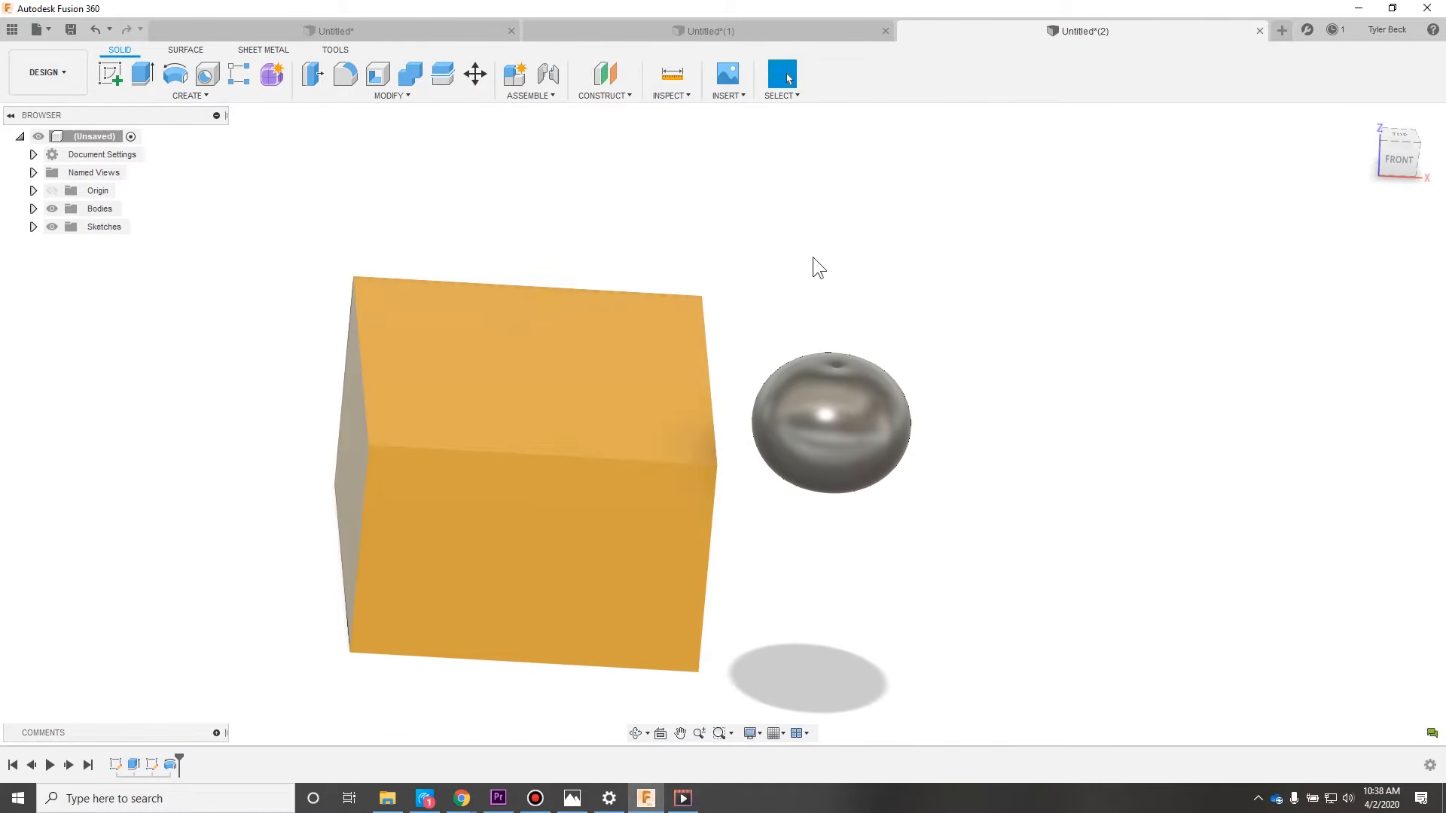
{"action": "type", "text": "smove"}
{"action": "key", "text": "Return"}
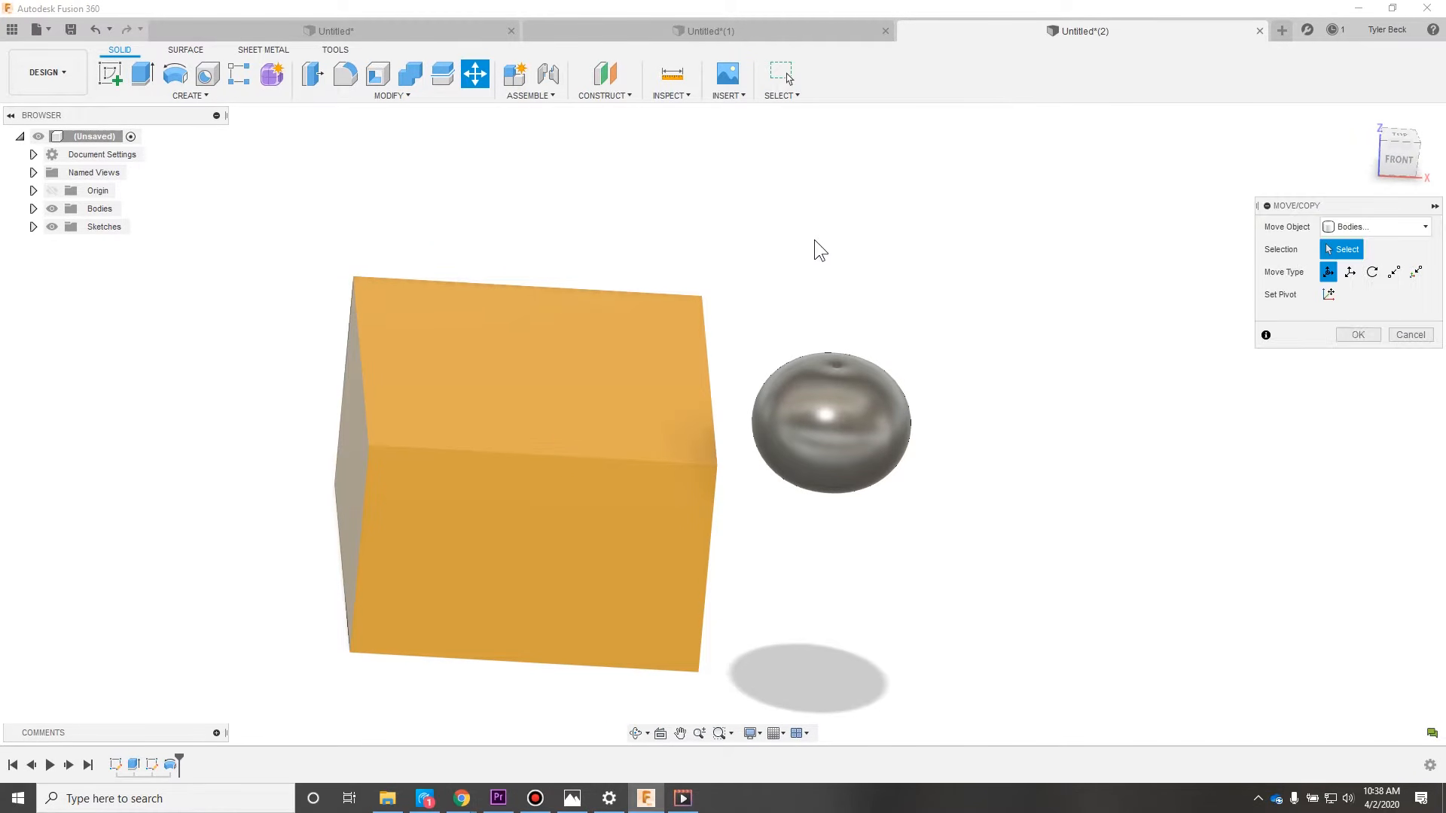
{"action": "left_click", "coordinate": [855, 444]}
{"action": "middle_click_drag", "start_coordinate": [897, 455], "coordinate": [708, 459], "text": "shift"}
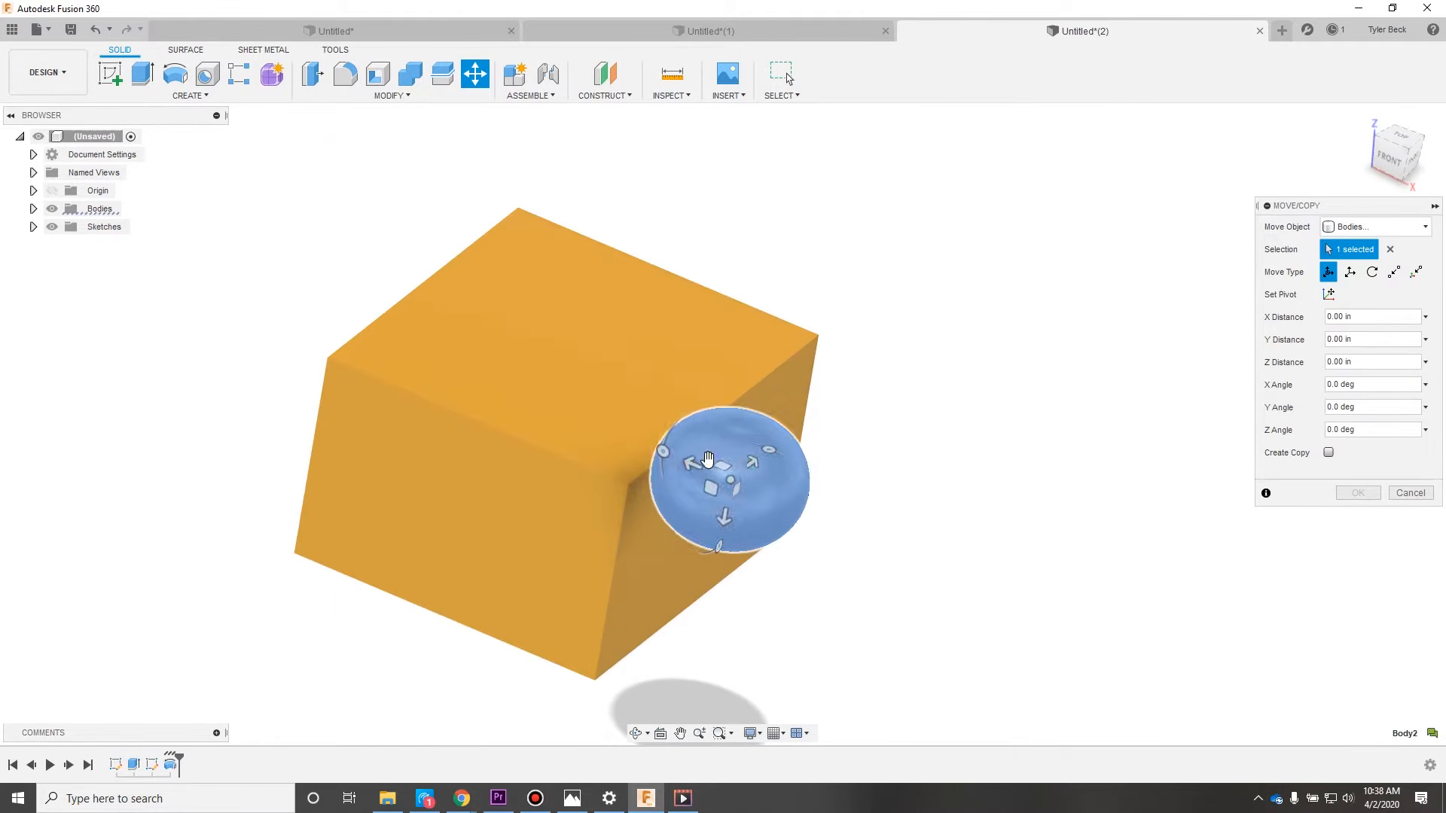
{"action": "left_click_drag", "start_coordinate": [708, 460], "coordinate": [622, 488]}
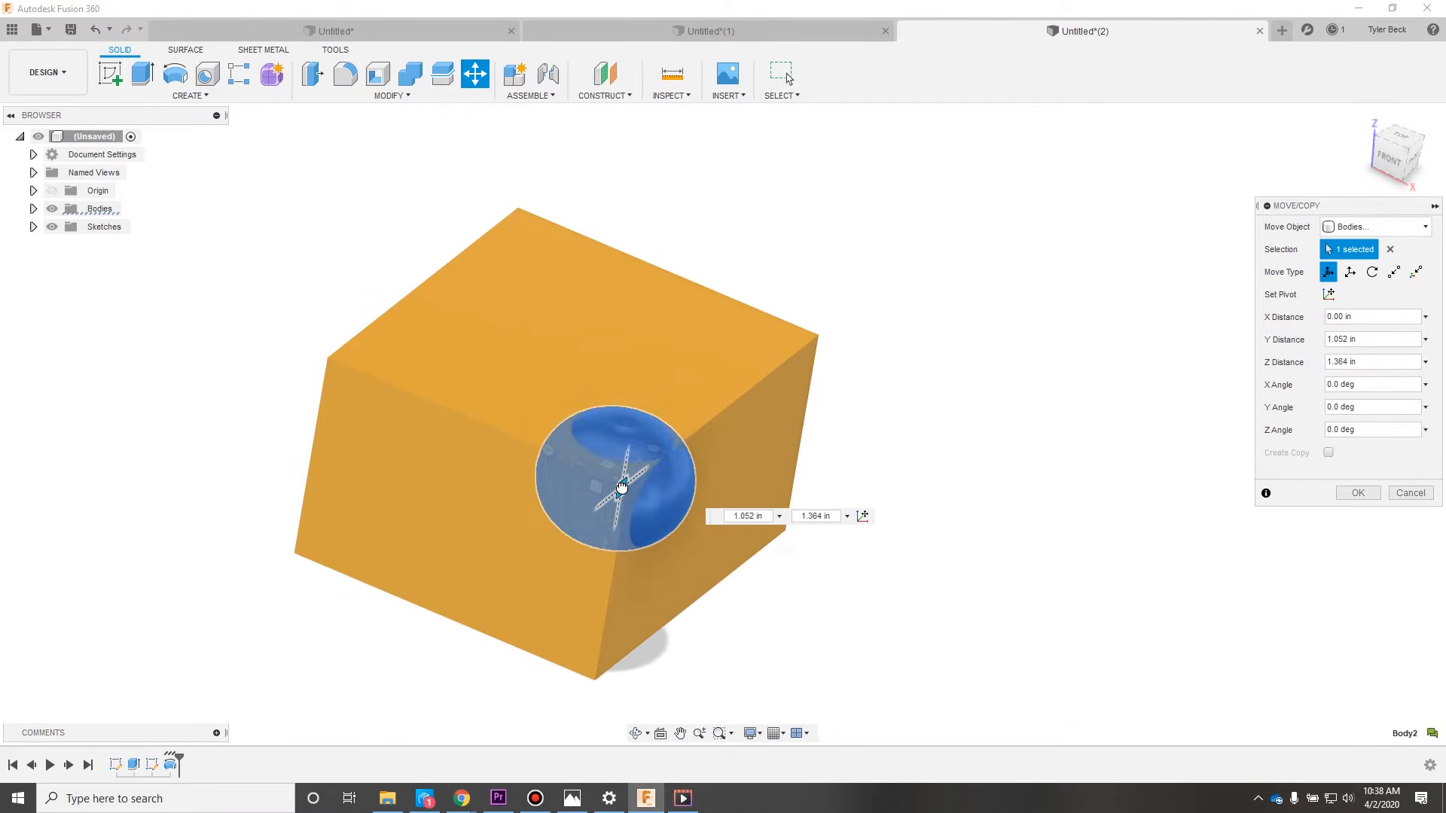
Step: Nudge the revolved body about -0.40 in along Y, then about -0.06 in along Y and -0.20 in along Z, and accept the move
{"action": "middle_click_drag", "start_coordinate": [1007, 552], "coordinate": [904, 581], "text": "shift"}
{"action": "left_click_drag", "start_coordinate": [494, 486], "coordinate": [454, 496]}
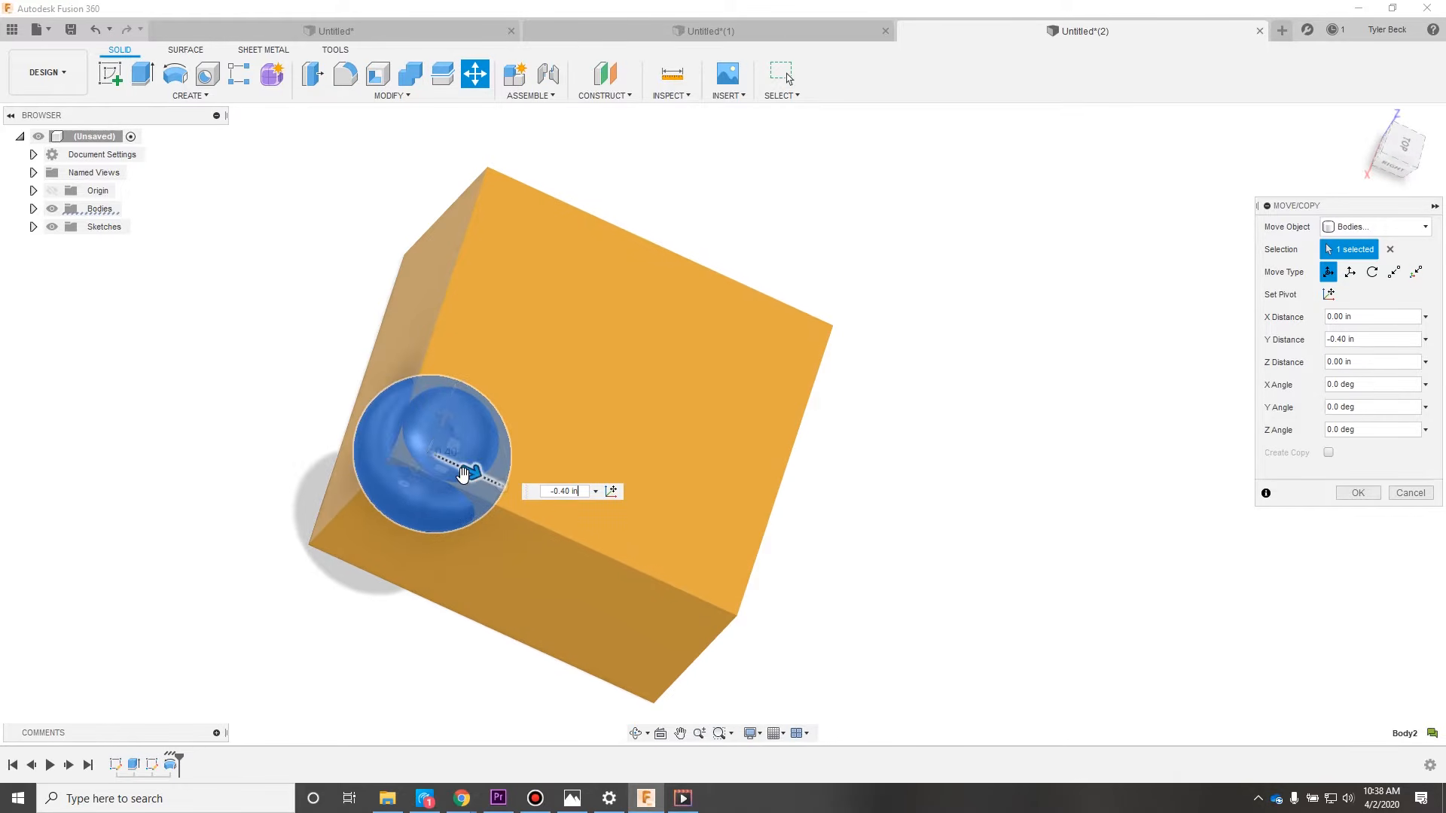
{"action": "middle_click_drag", "start_coordinate": [875, 518], "coordinate": [596, 471], "text": "shift"}
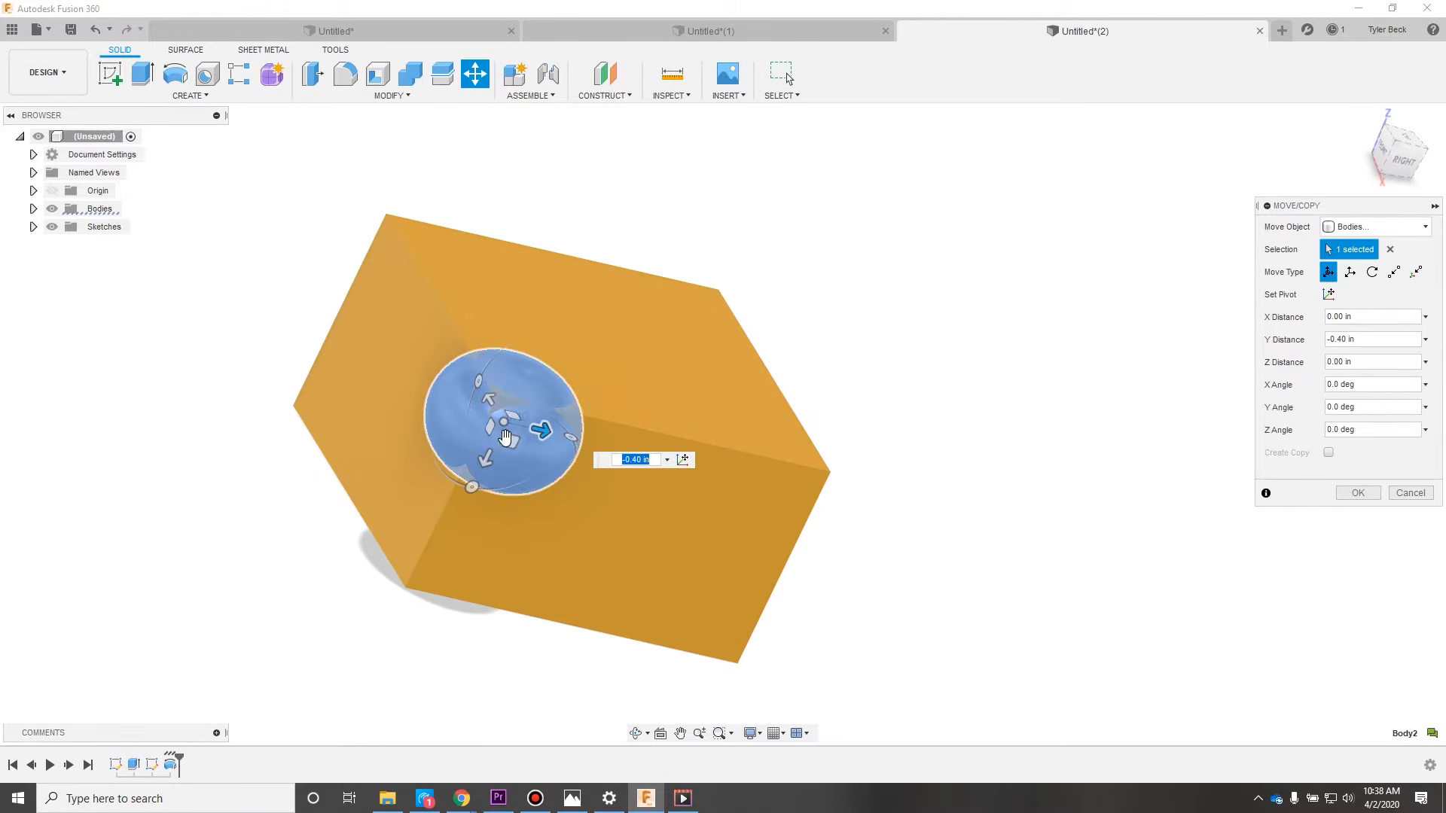
{"action": "left_click_drag", "start_coordinate": [510, 440], "coordinate": [488, 423]}
{"action": "middle_click_drag", "start_coordinate": [1094, 396], "coordinate": [1128, 409], "text": "shift"}
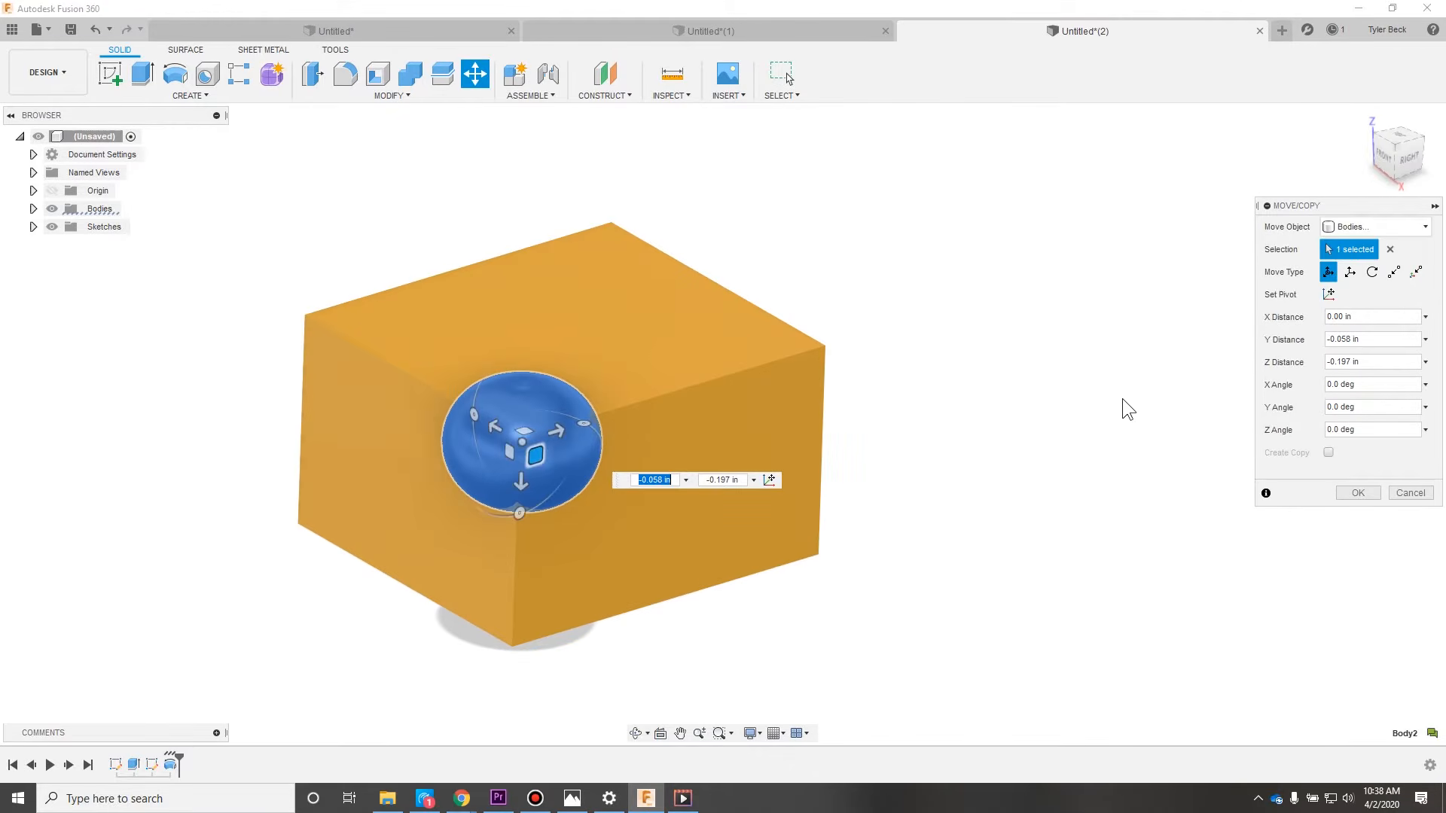
{"action": "left_click", "coordinate": [1357, 494]}
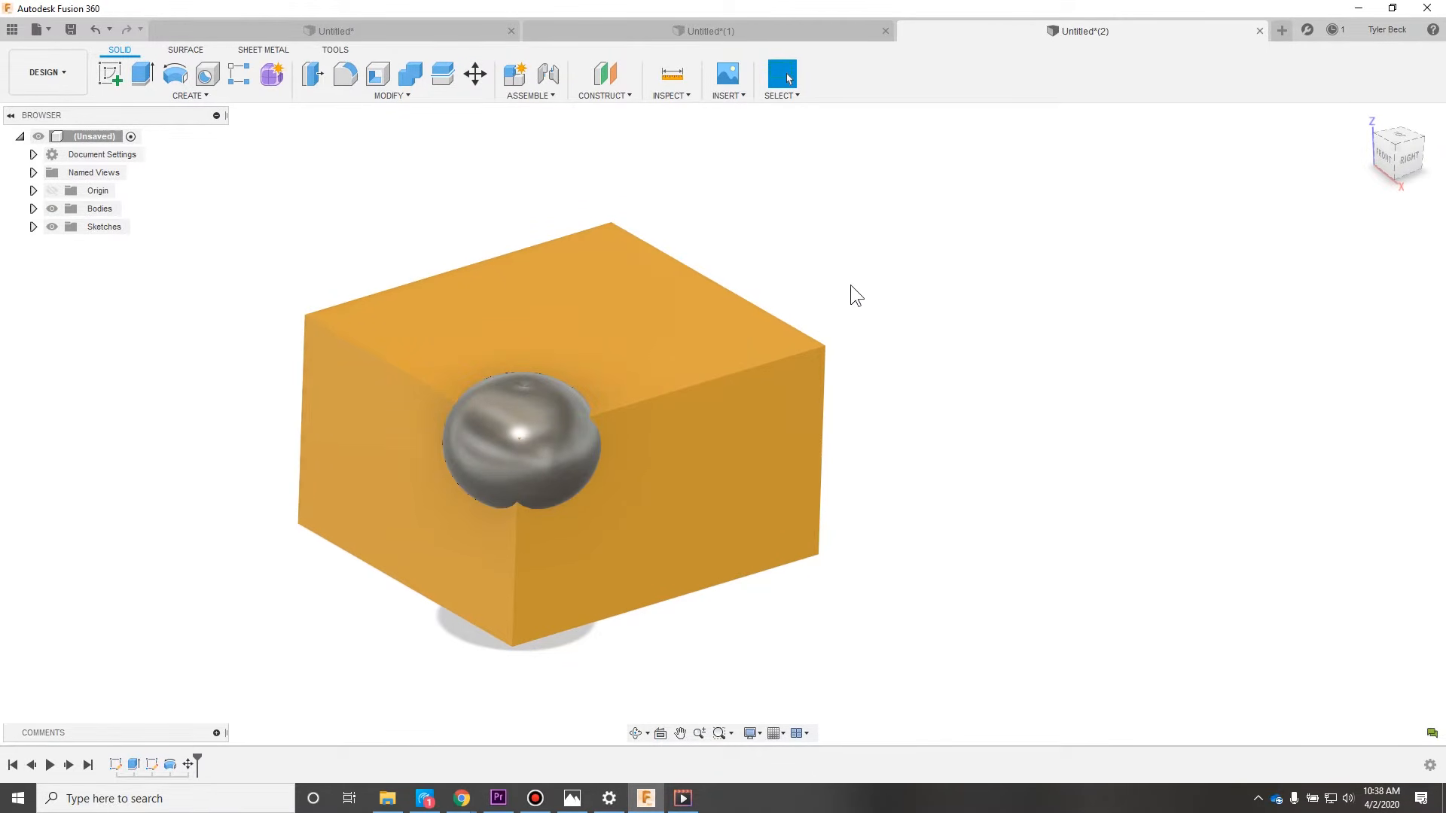
Step: Combine with the Cut operation, using the box as target body and the revolved body as tool body
{"action": "type", "text": "scombine"}
{"action": "key", "text": "Return"}
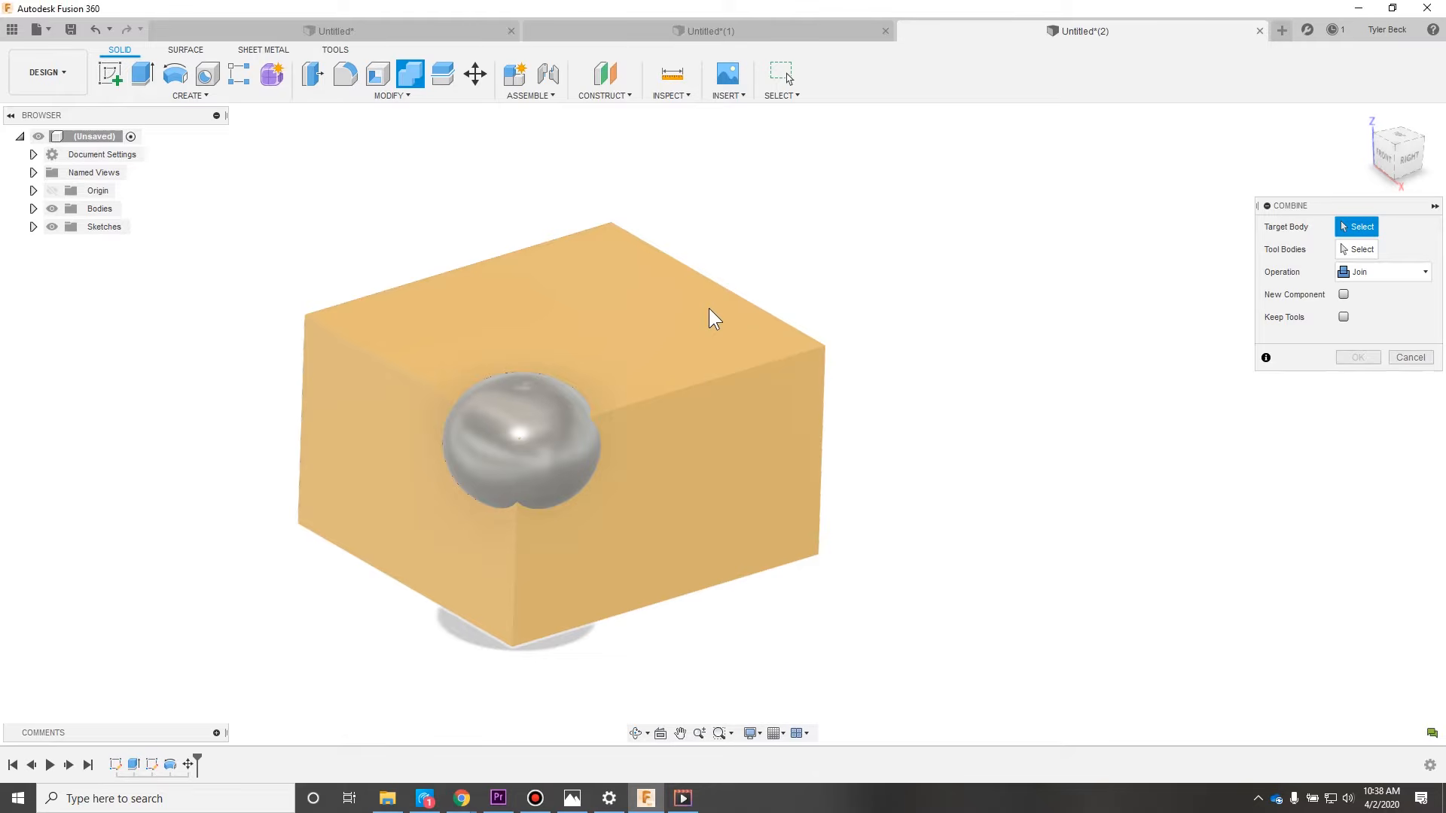
{"action": "left_click", "coordinate": [708, 309]}
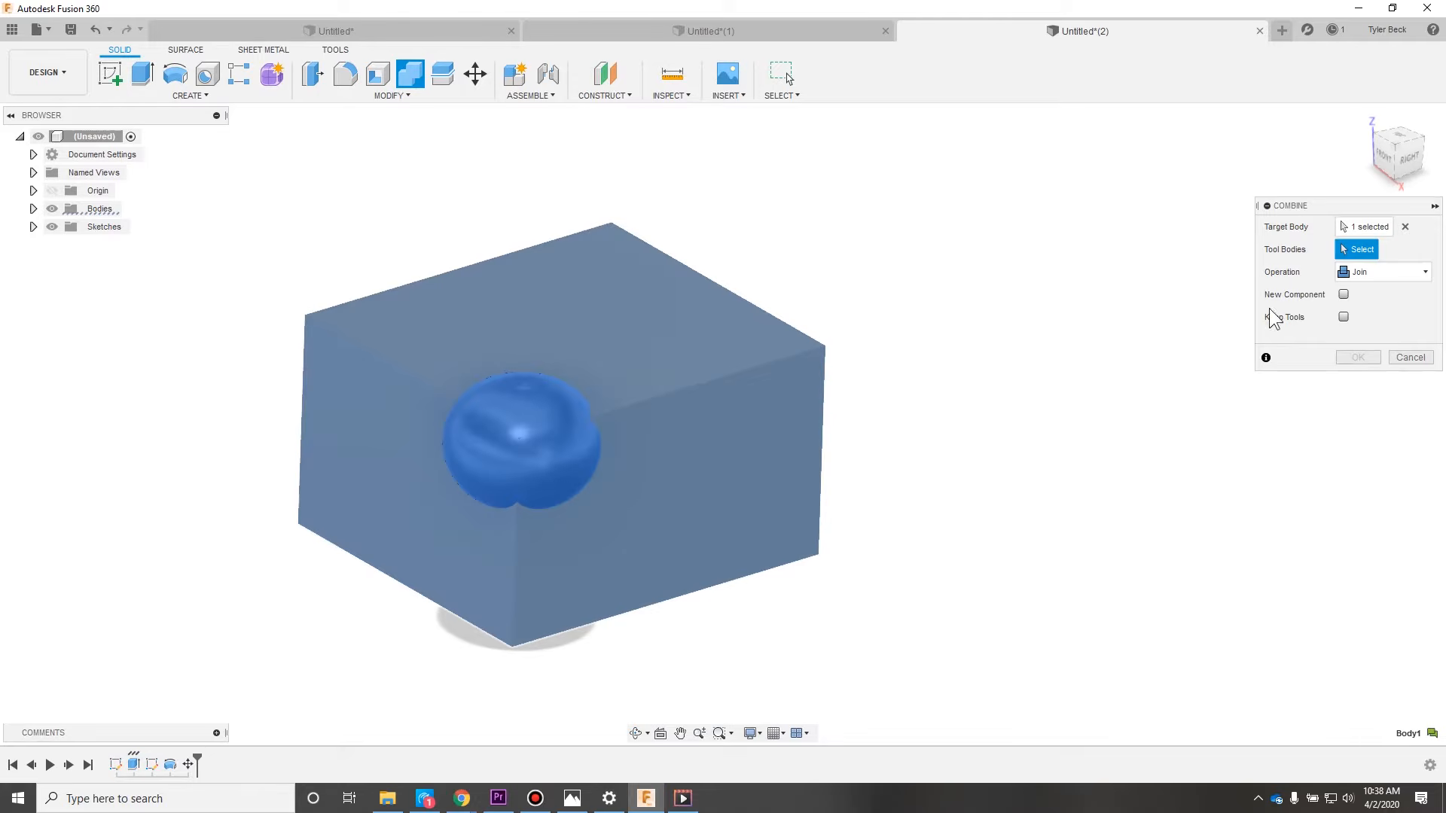
{"action": "left_click", "coordinate": [556, 444]}
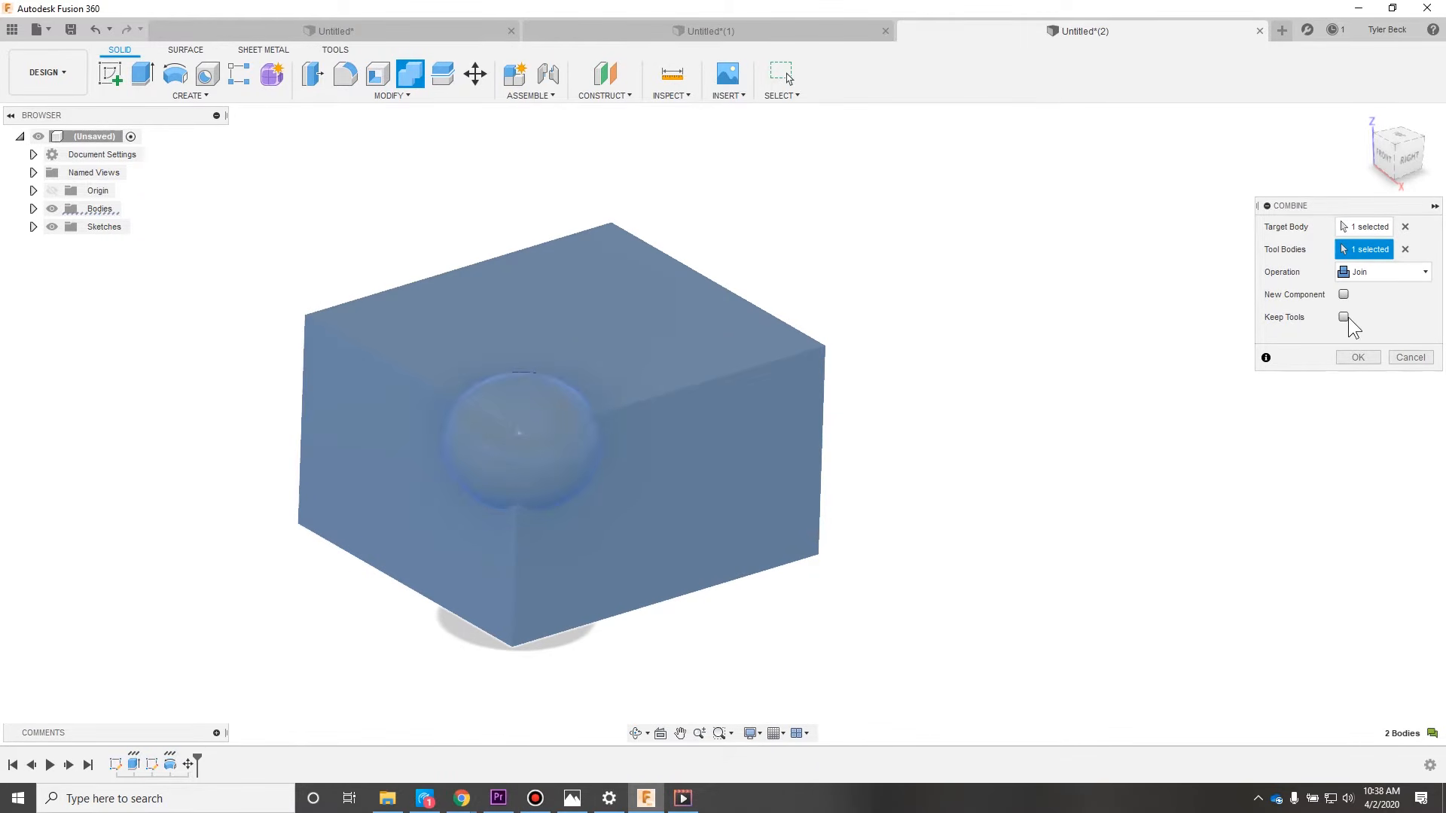
{"action": "left_click", "coordinate": [1378, 284]}
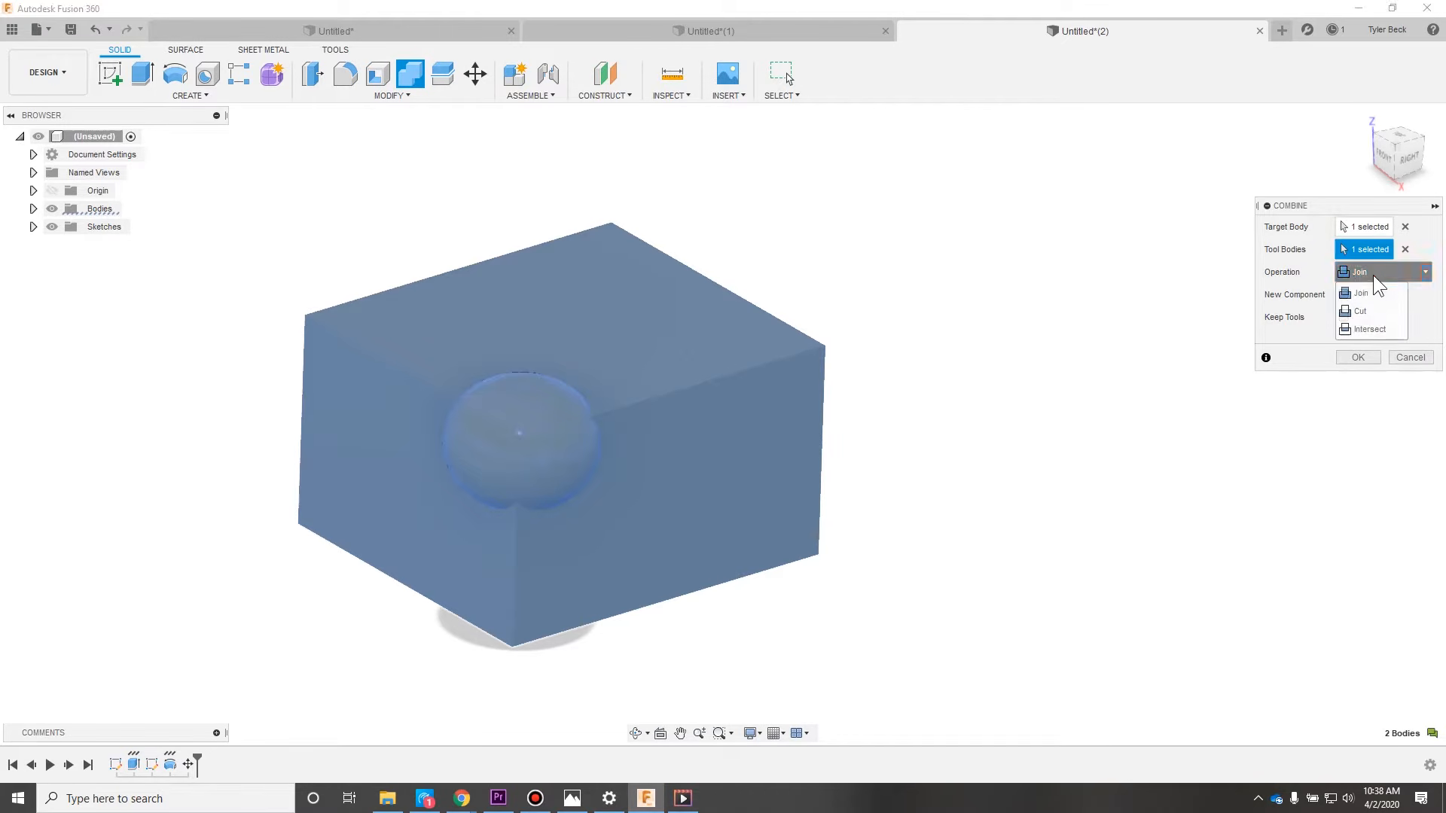
{"action": "left_click", "coordinate": [1368, 309]}
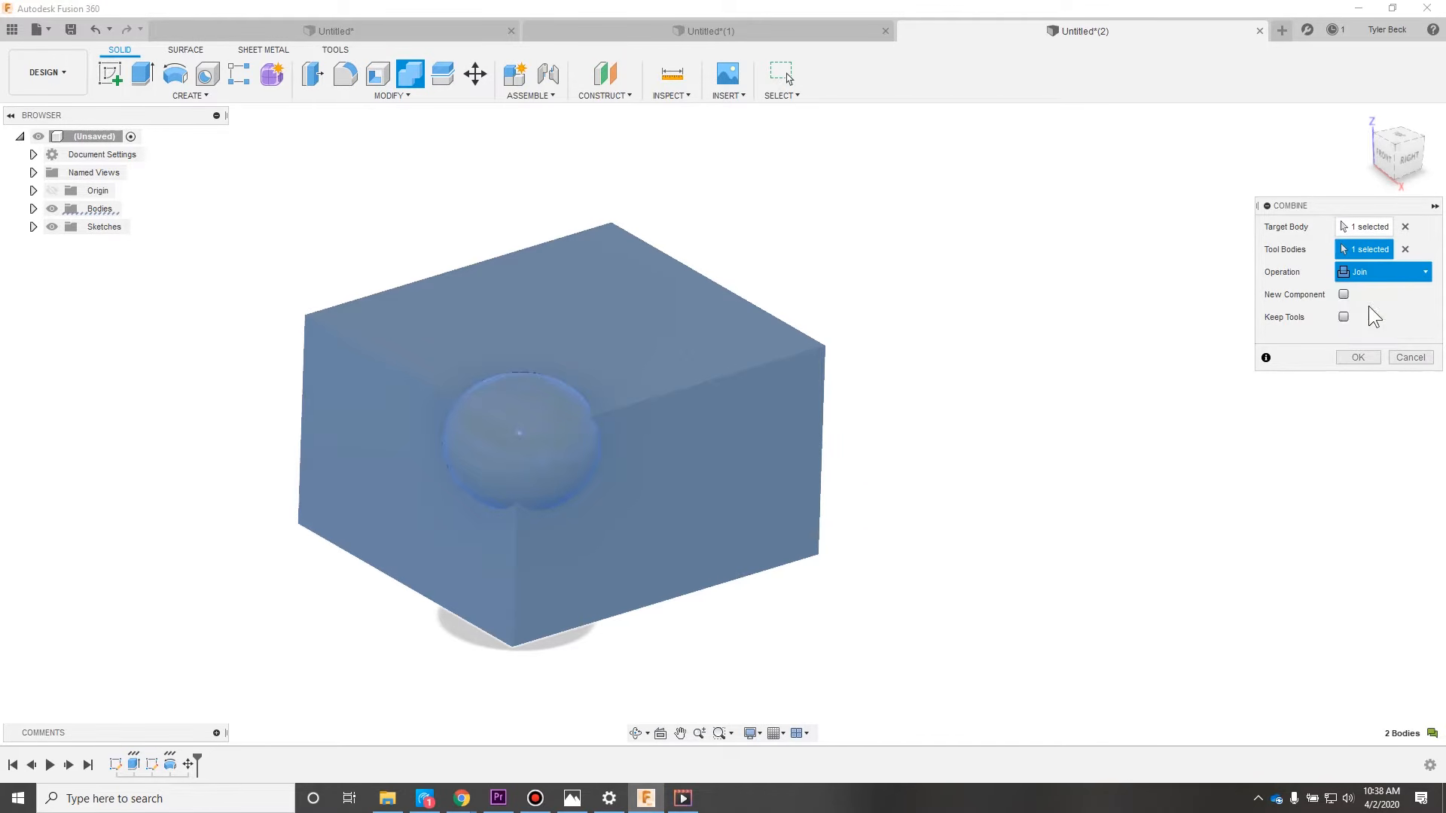
{"action": "left_click", "coordinate": [1359, 357]}
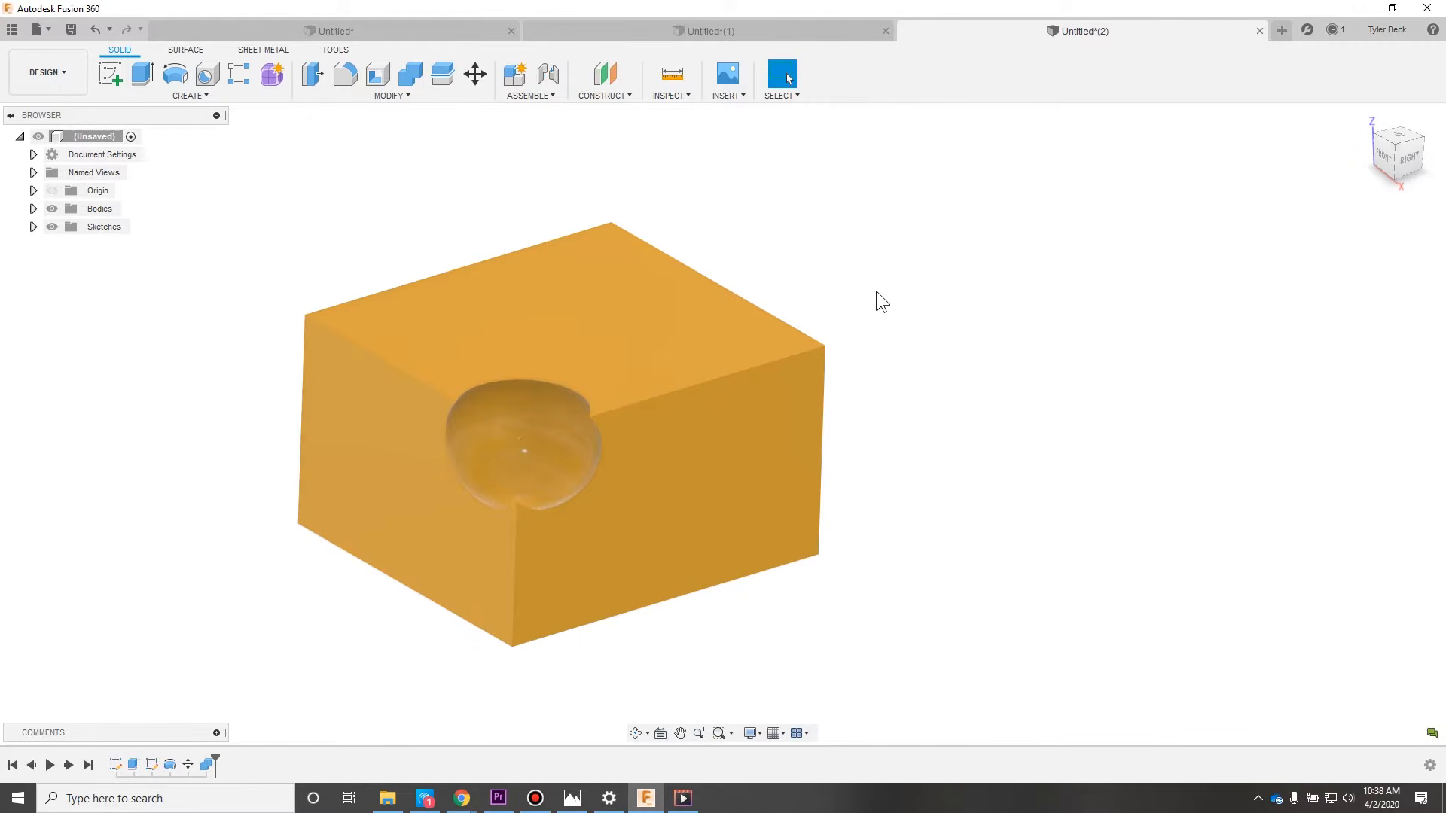
{"action": "middle_click_drag", "start_coordinate": [875, 291], "coordinate": [979, 292], "text": "shift"}
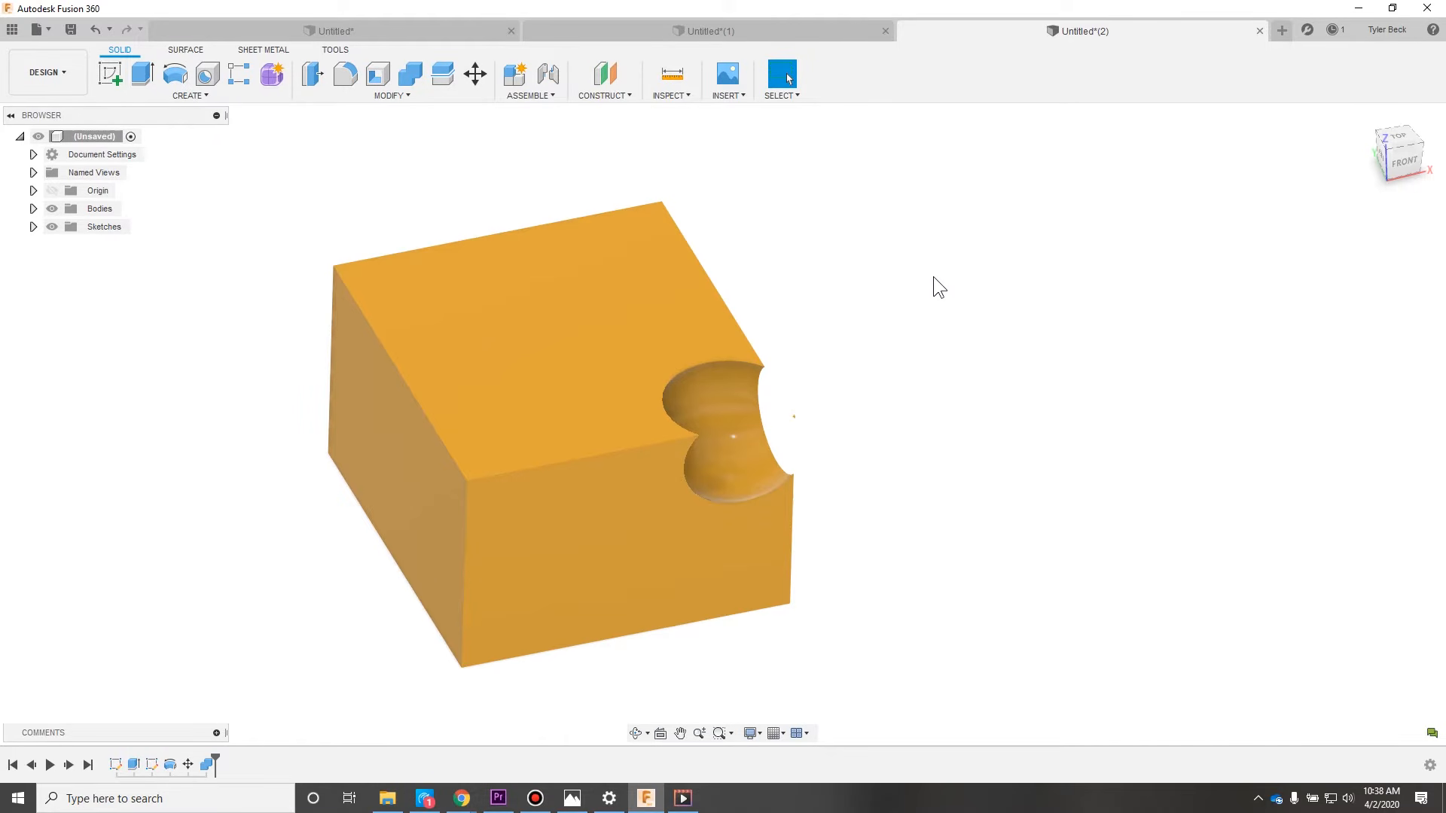
Step: Start a new design and sketch a rectangle about 4.66 by 3.56 in on the front plane from the origin
{"action": "left_click", "coordinate": [1281, 33]}
{"action": "left_click", "coordinate": [111, 79]}
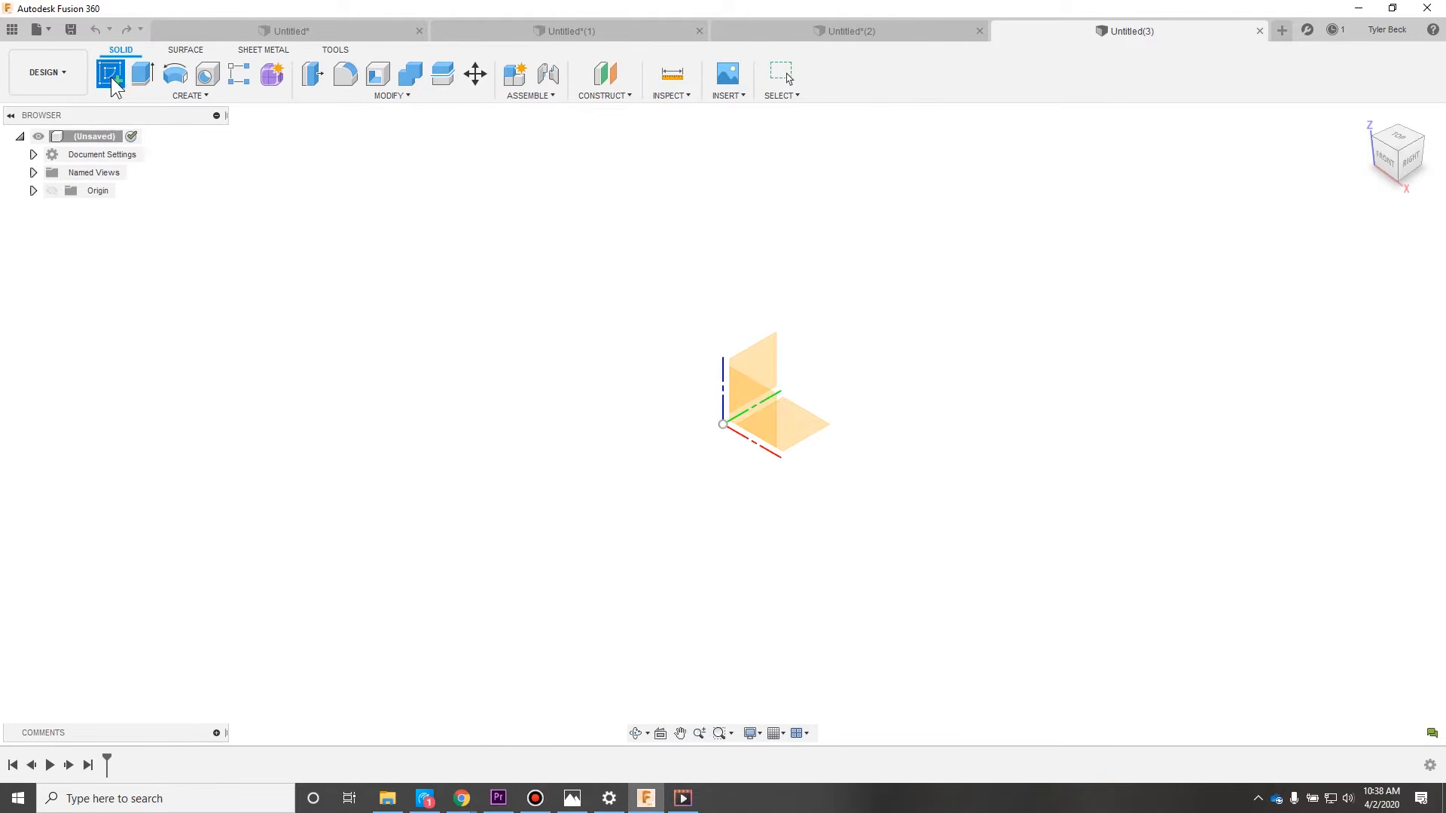
{"action": "left_click", "coordinate": [762, 399]}
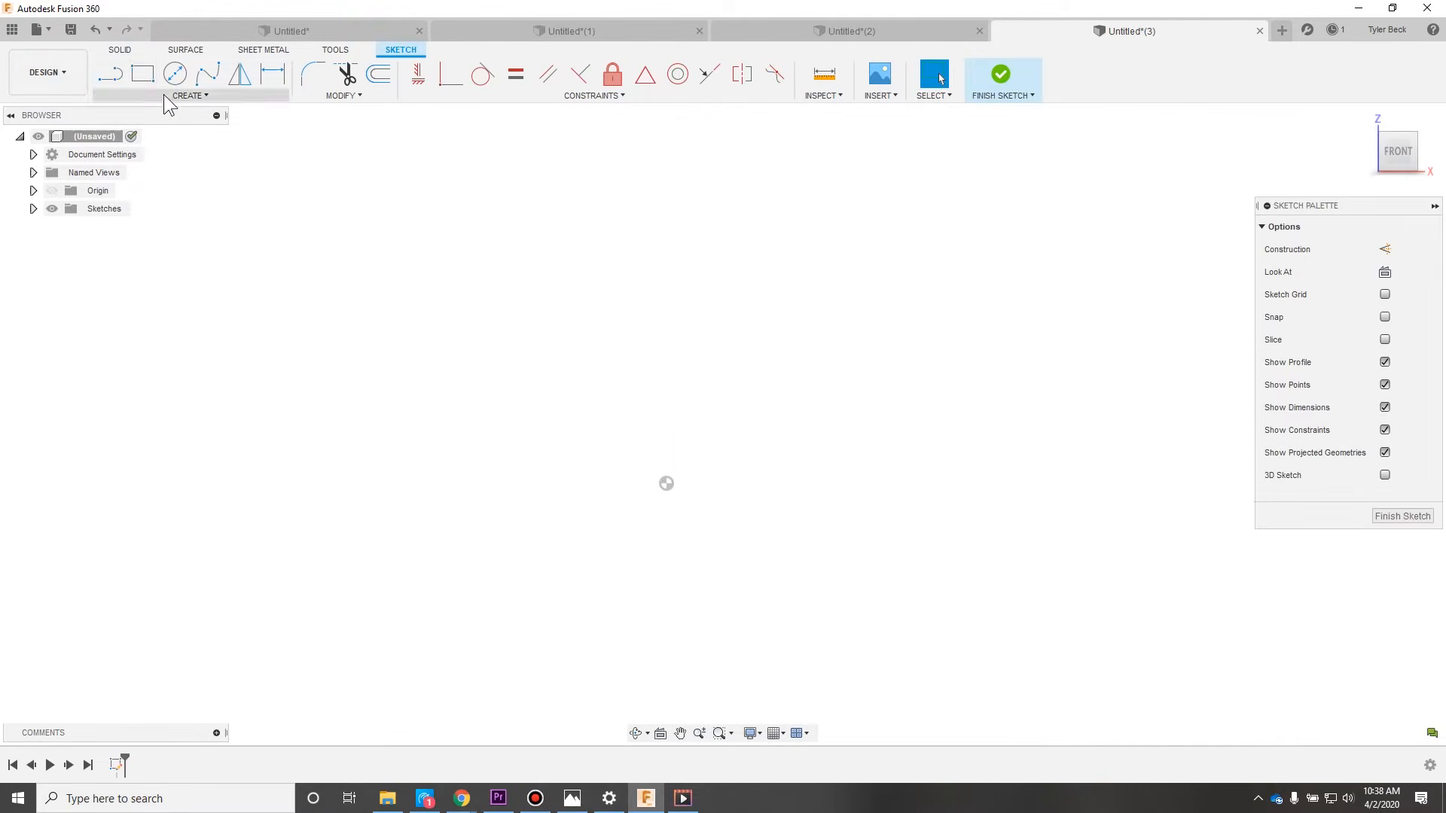
{"action": "left_click", "coordinate": [142, 73]}
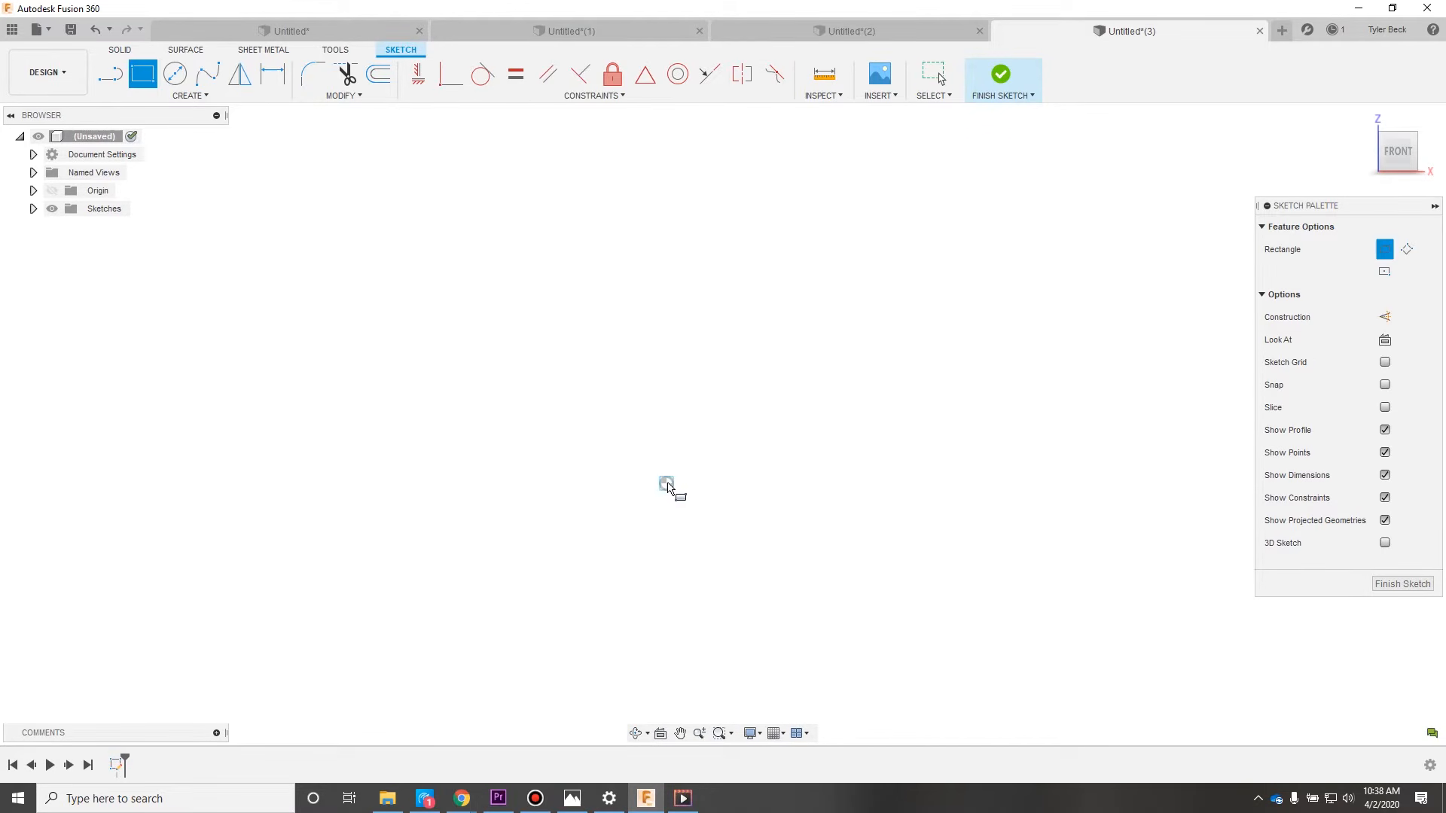
{"action": "left_click", "coordinate": [667, 484]}
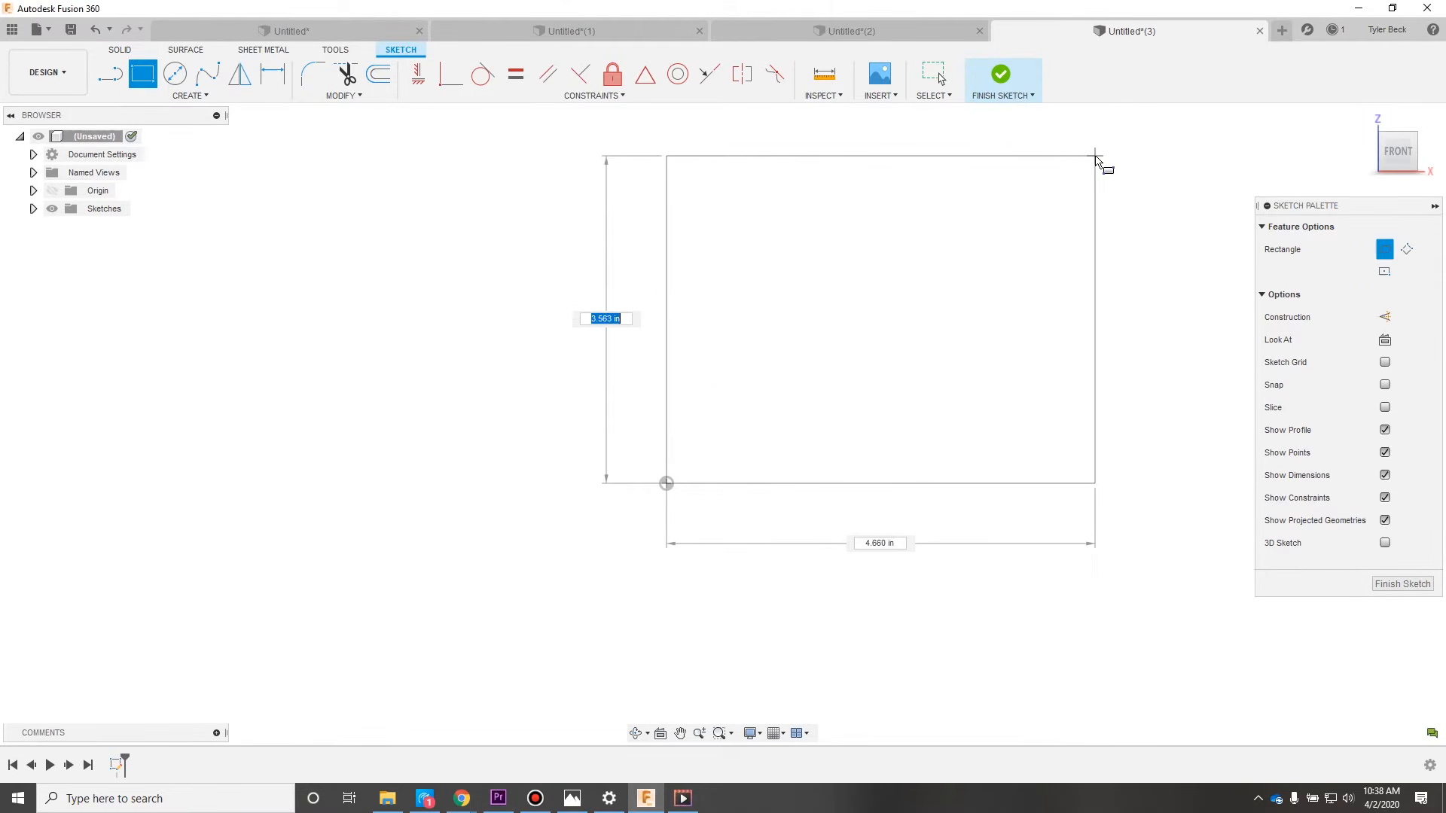
{"action": "left_click", "coordinate": [1097, 159]}
{"action": "key", "text": "e"}
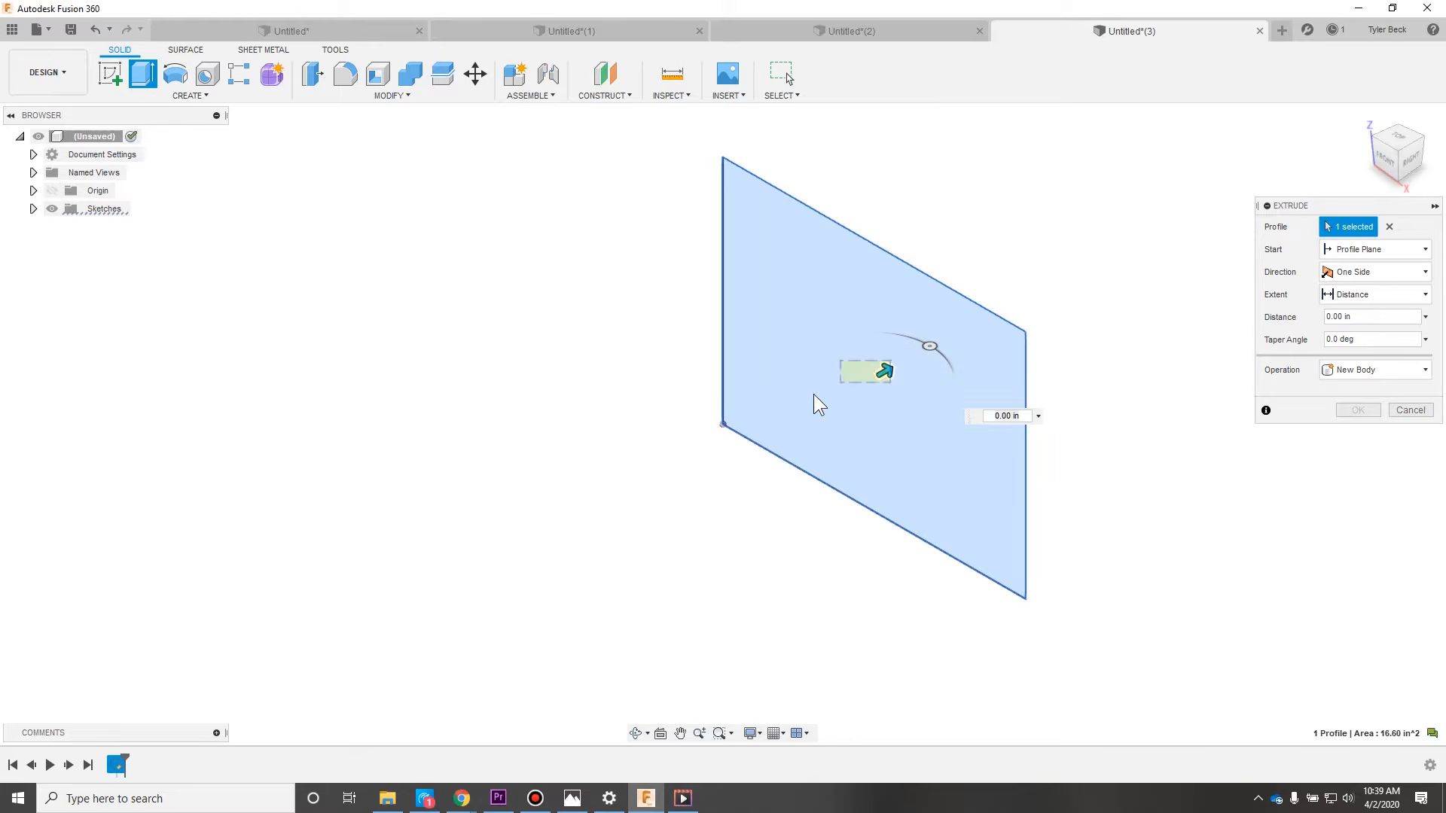
{"action": "left_click", "coordinate": [814, 394]}
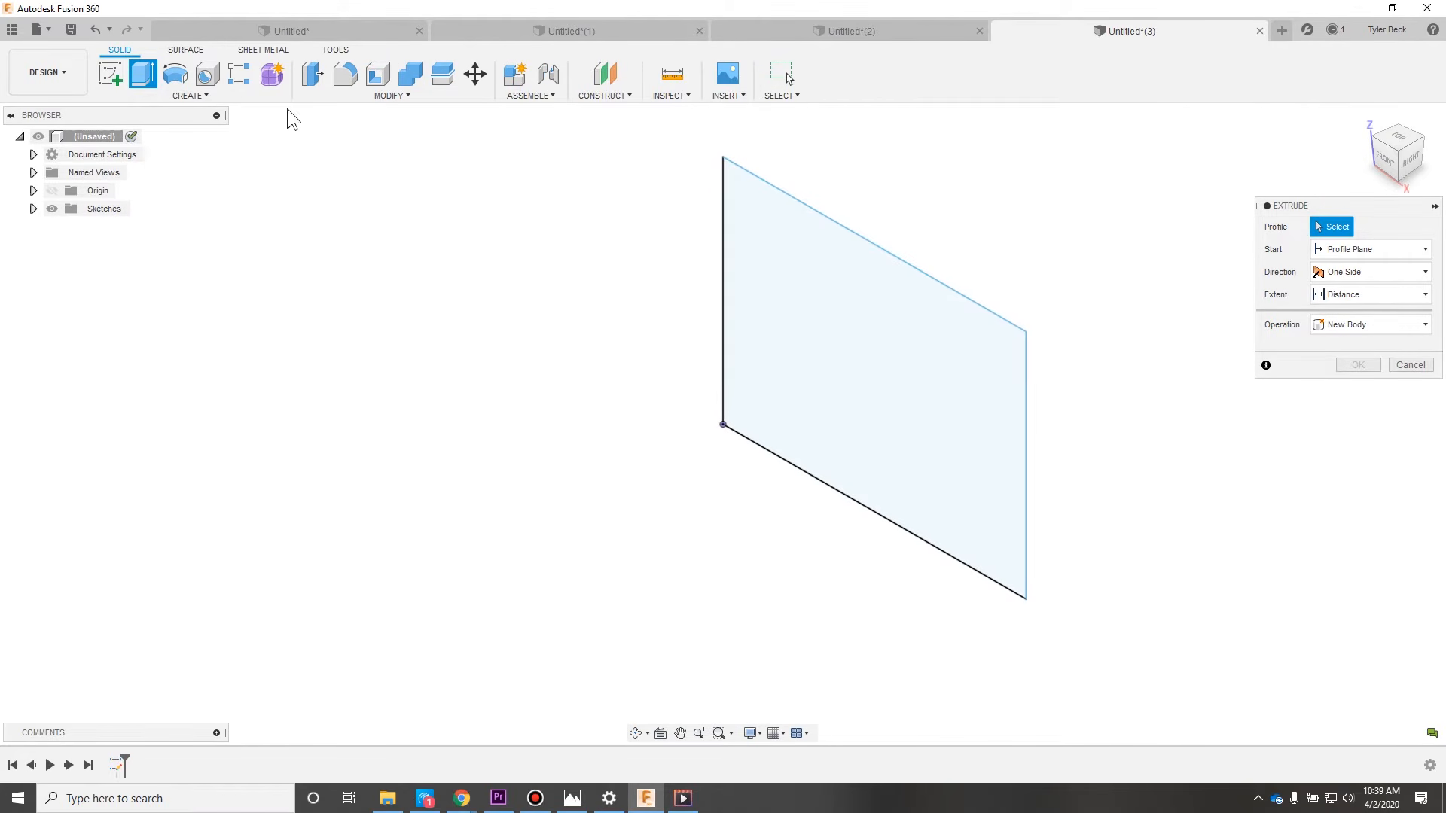
{"action": "left_click", "coordinate": [1406, 366]}
Step: Edit the rectangle sketch, draw a jagged four-segment line between its upper corners, and trim away the straight top edge
{"action": "double_click", "coordinate": [721, 230]}
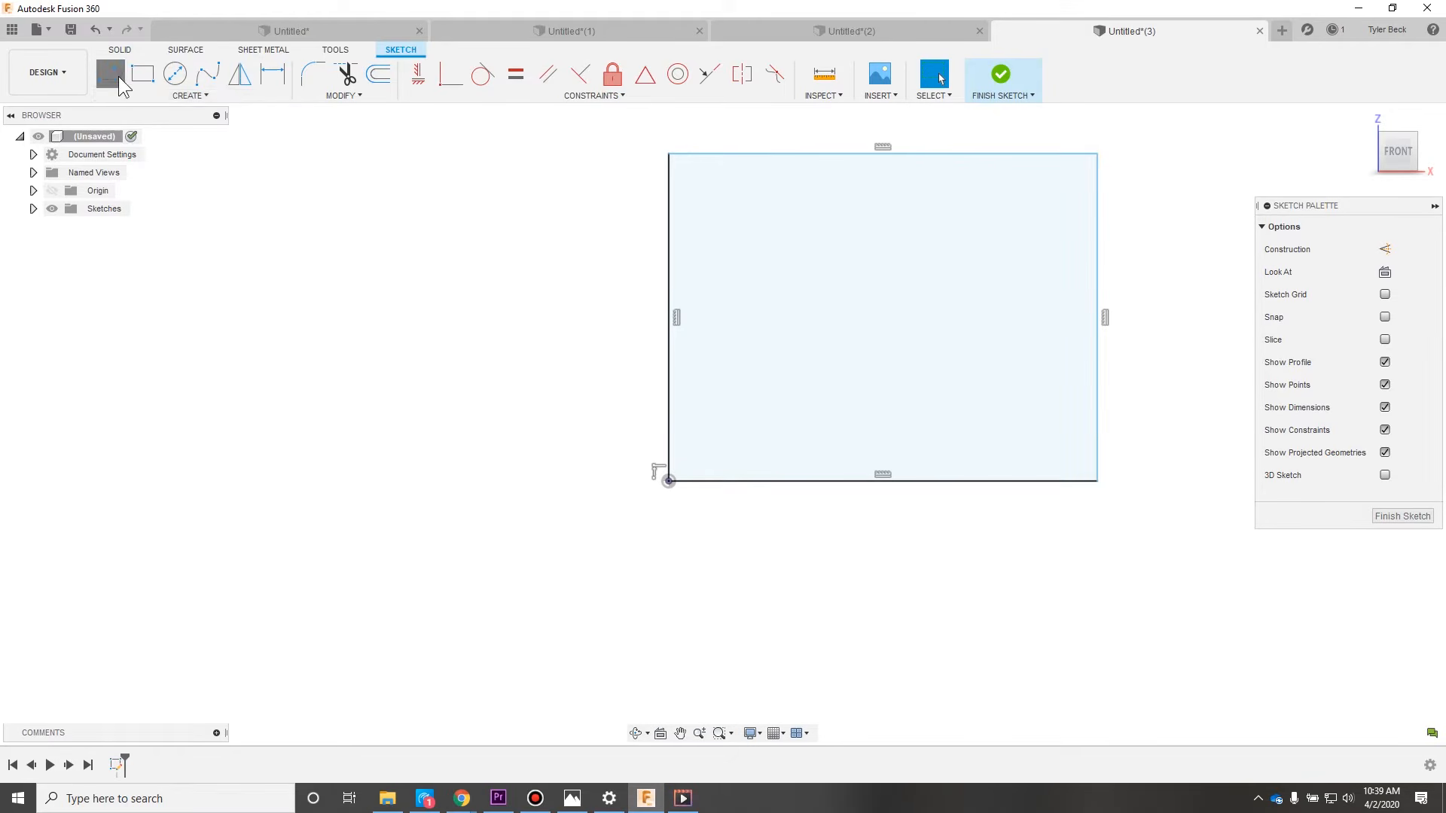
{"action": "left_click", "coordinate": [110, 73]}
{"action": "left_click", "coordinate": [668, 153]}
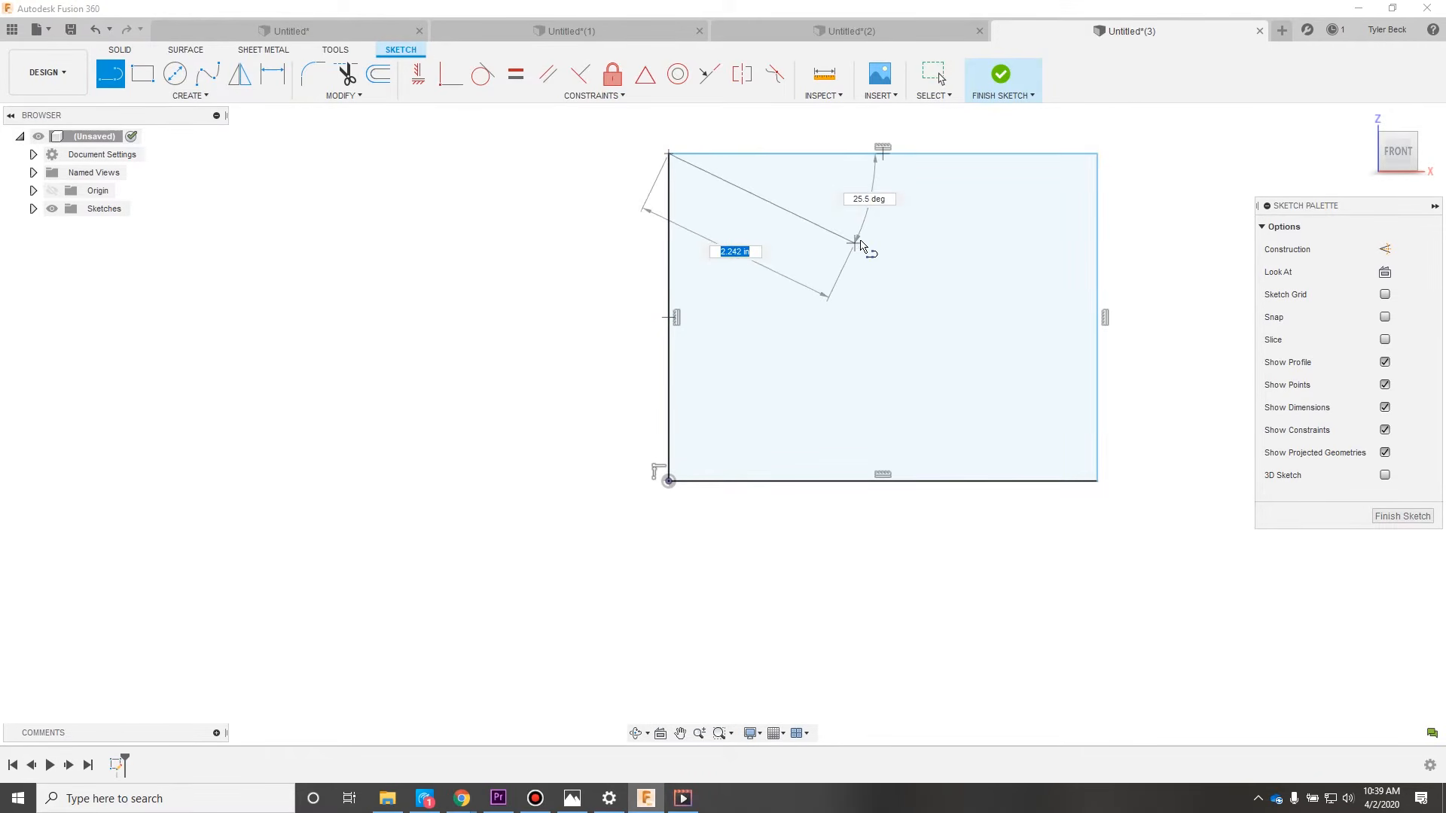
{"action": "left_click", "coordinate": [862, 245]}
{"action": "left_click", "coordinate": [969, 200]}
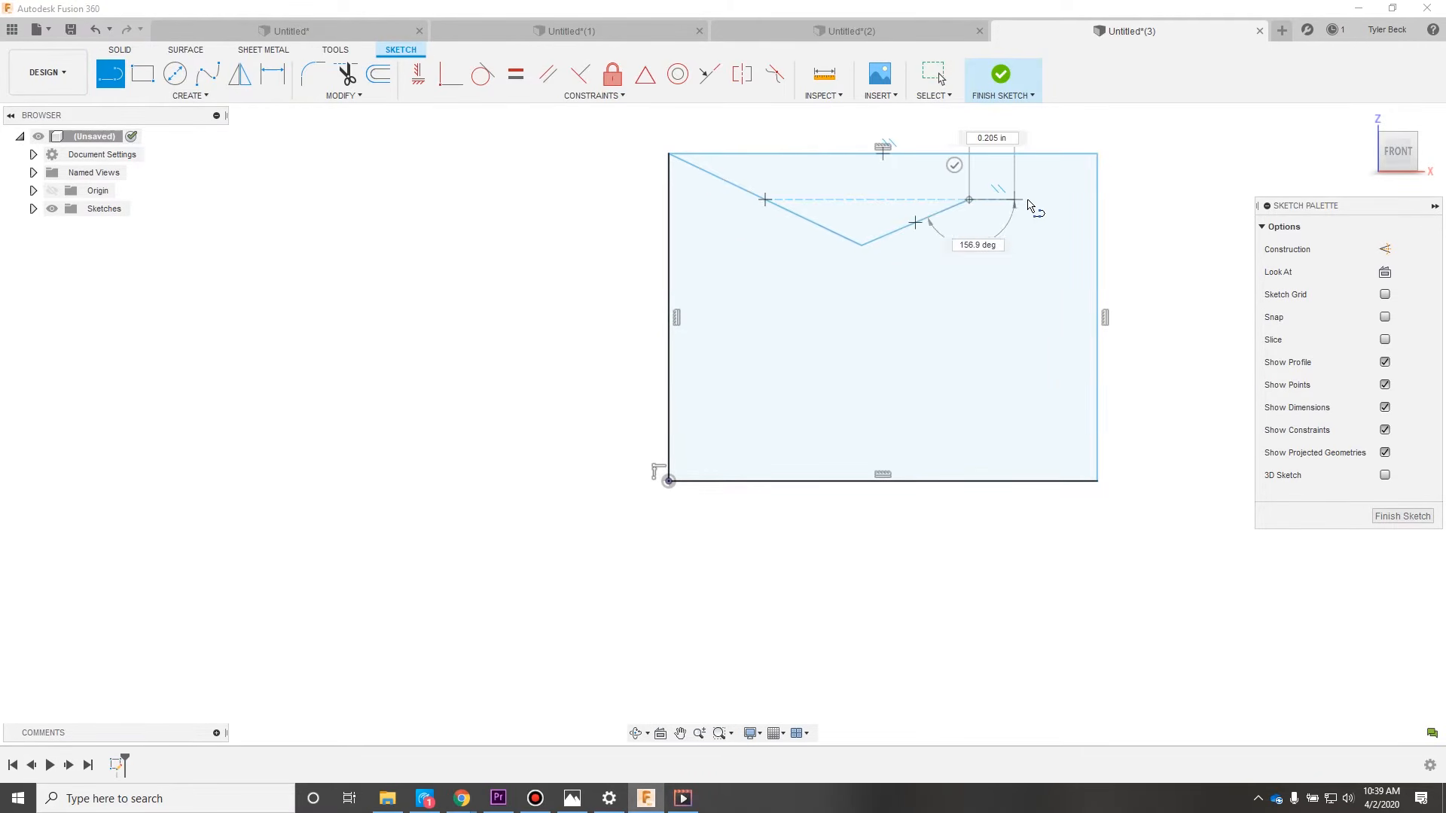
{"action": "left_click", "coordinate": [1061, 184]}
{"action": "left_click", "coordinate": [1098, 154]}
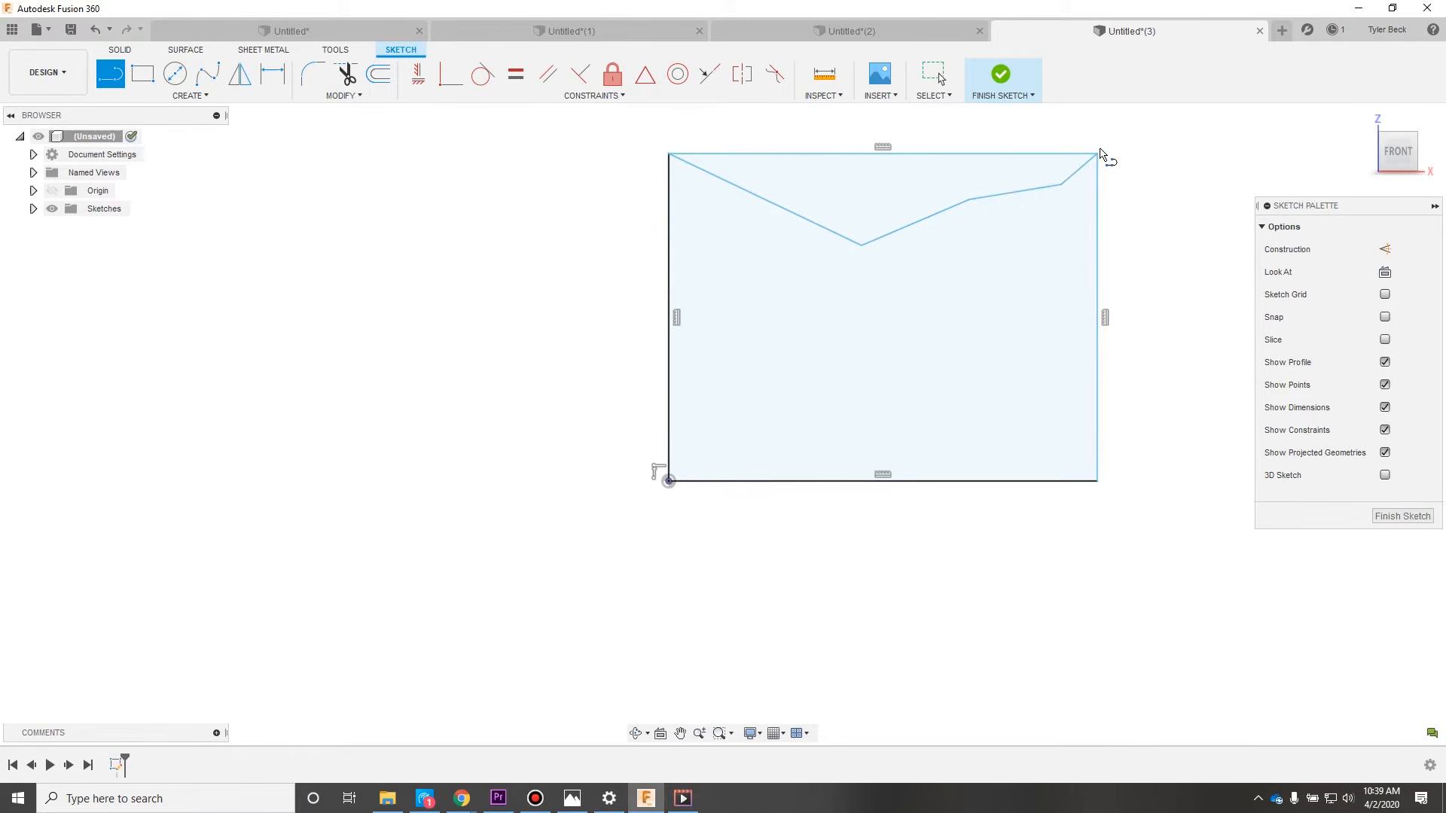
{"action": "key", "text": "Escape"}
{"action": "type", "text": "sTR"}
{"action": "left_click", "coordinate": [1048, 212]}
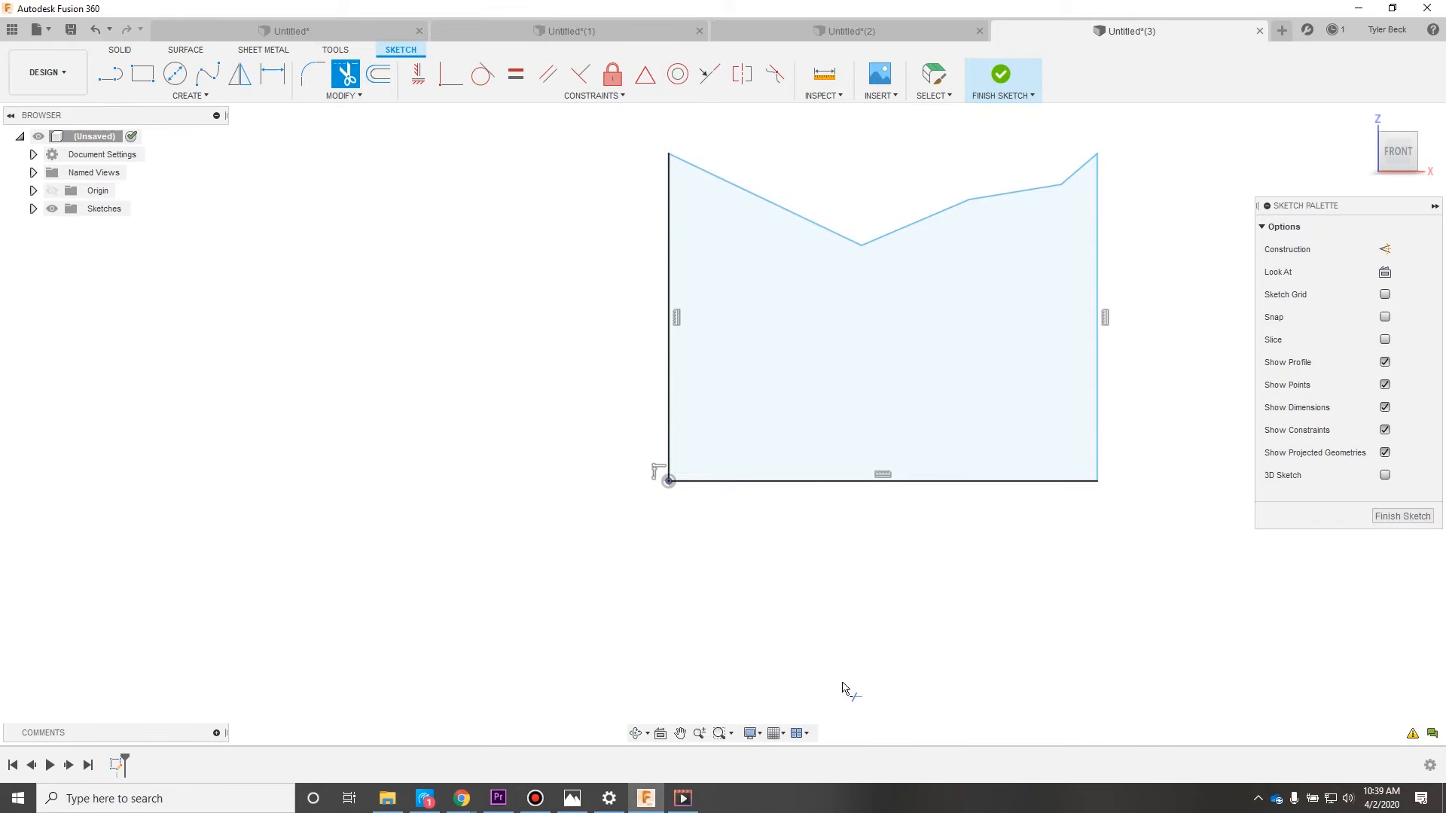
Step: Extrude the jagged-topped profile freehand into a solid block
{"action": "key", "text": "e"}
{"action": "left_click_drag", "start_coordinate": [884, 372], "coordinate": [1104, 218]}
{"action": "key", "text": "Return"}
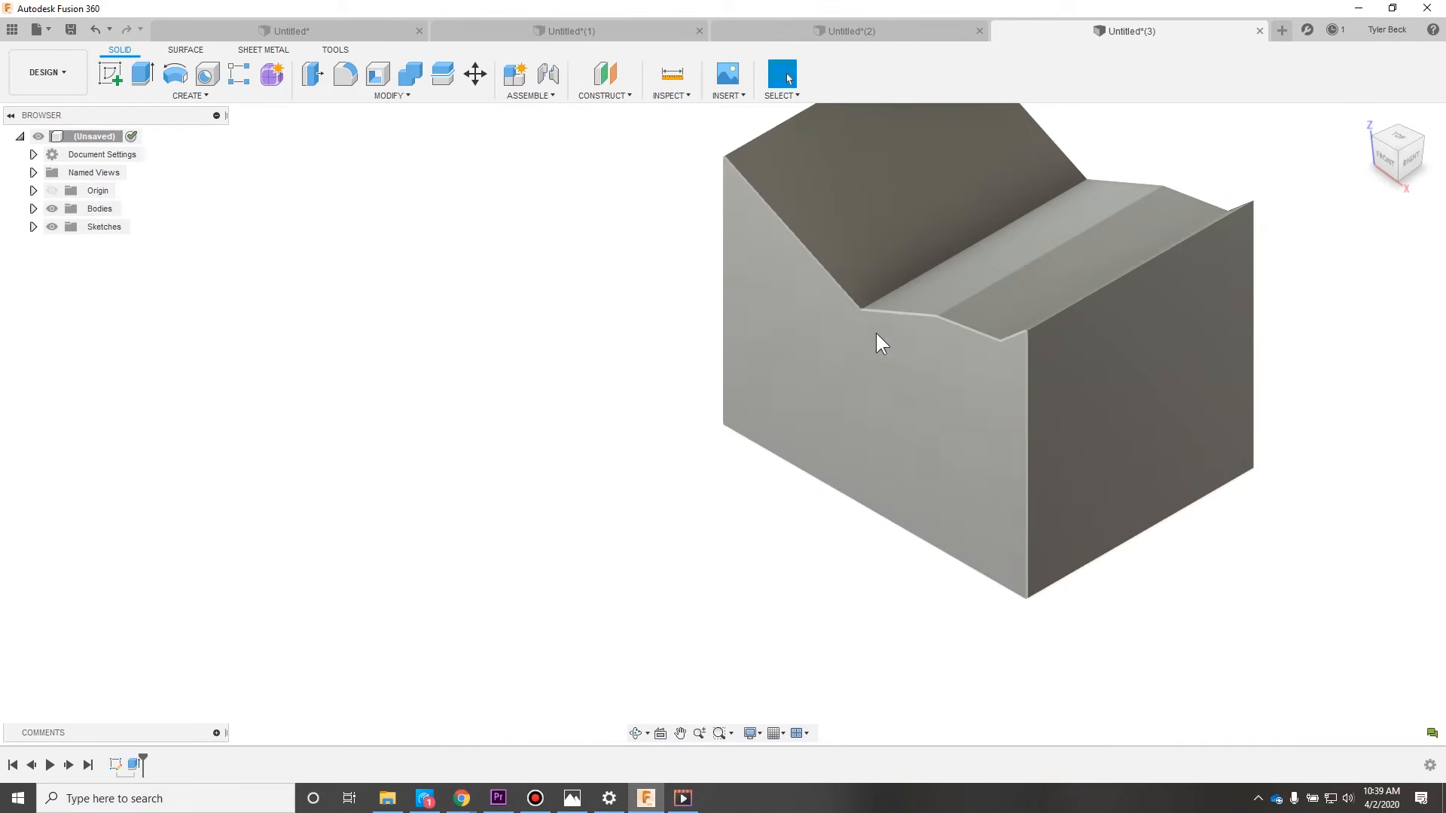
Step: Sketch a horizontal ellipse about 2.6 in long at the centre of the block's bottom face
{"action": "middle_click_drag", "start_coordinate": [878, 339], "coordinate": [970, 261], "text": "shift"}
{"action": "key", "text": "s"}
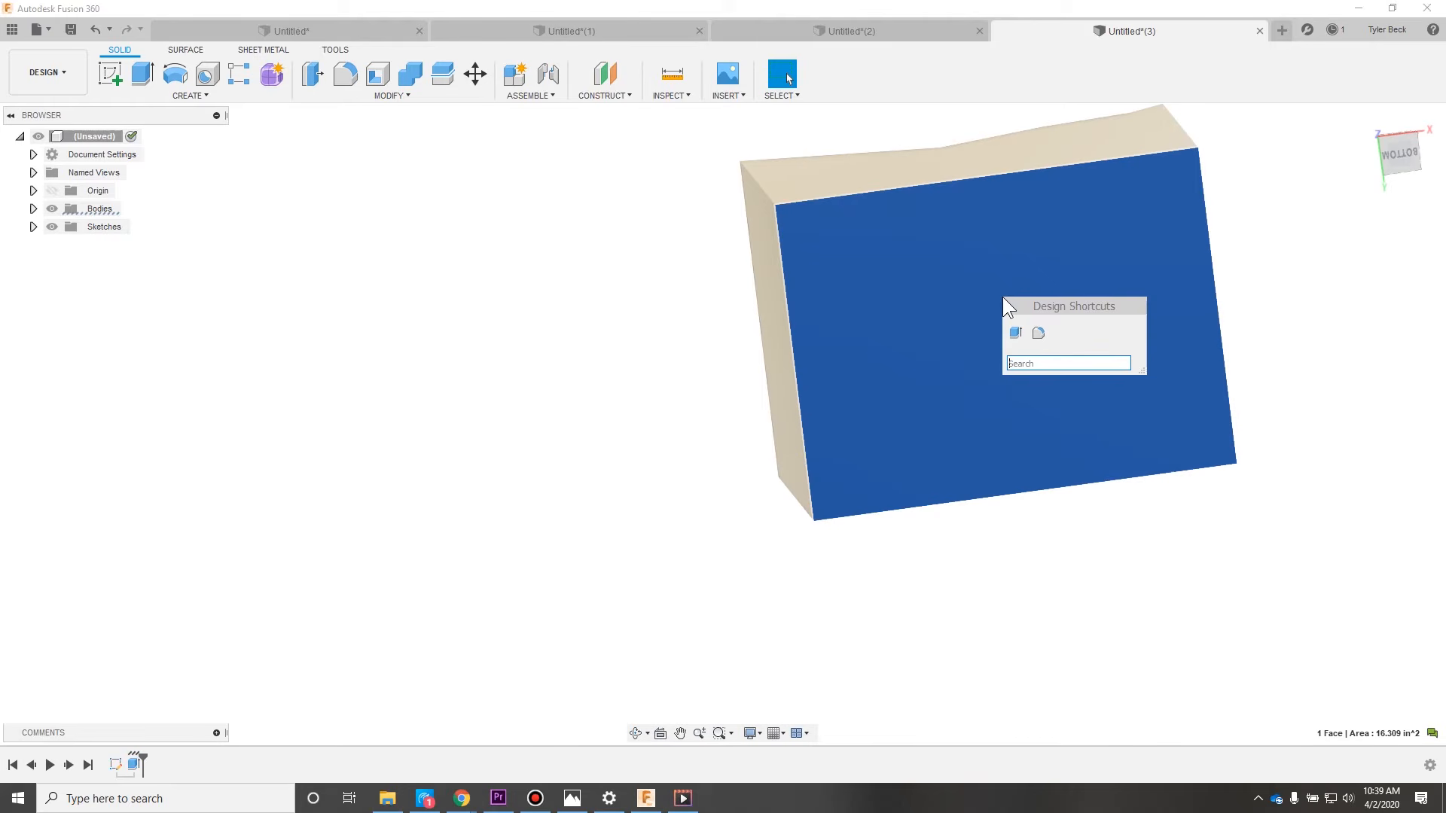
{"action": "left_click", "coordinate": [109, 75]}
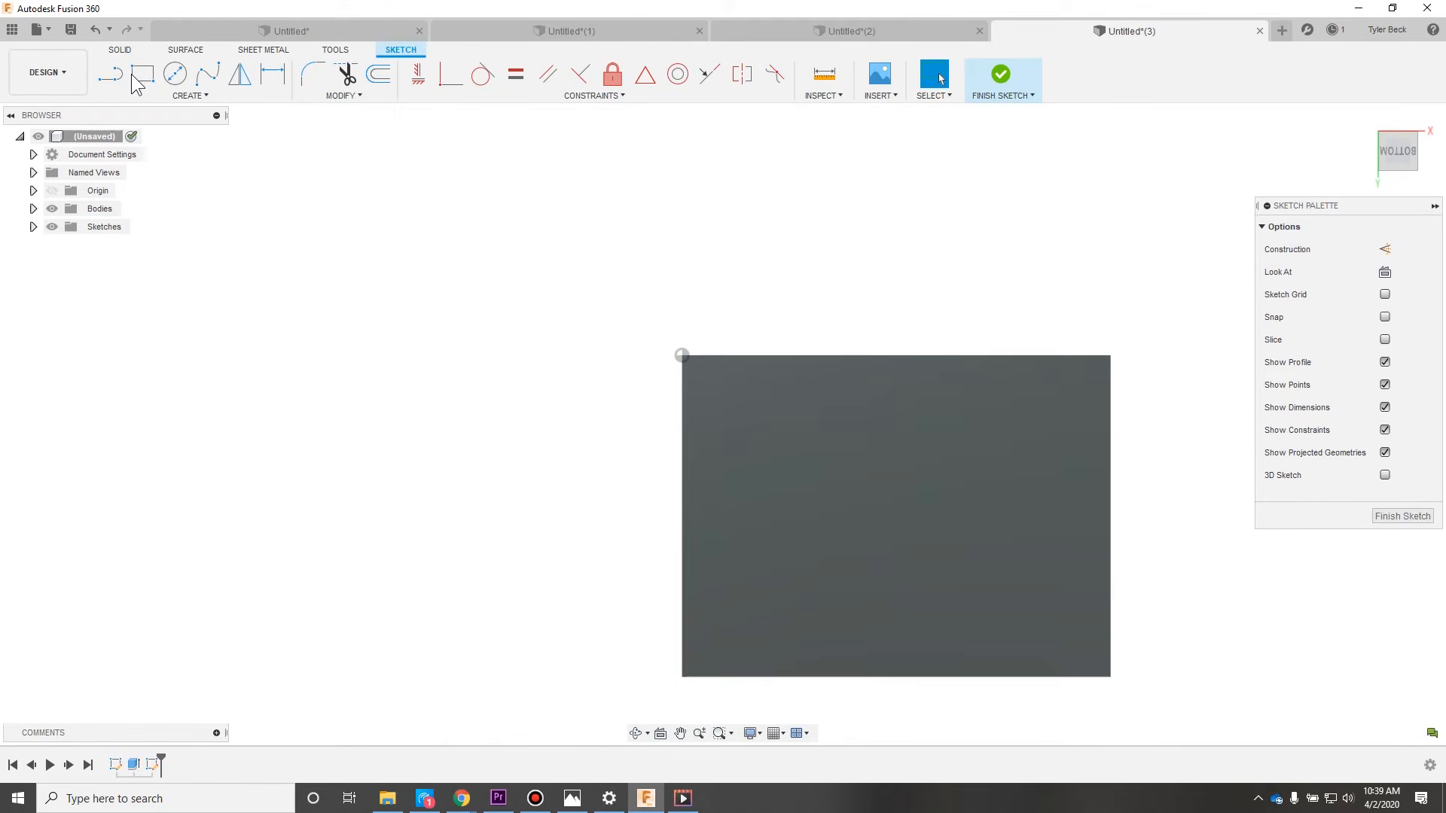
{"action": "type", "text": "s"}
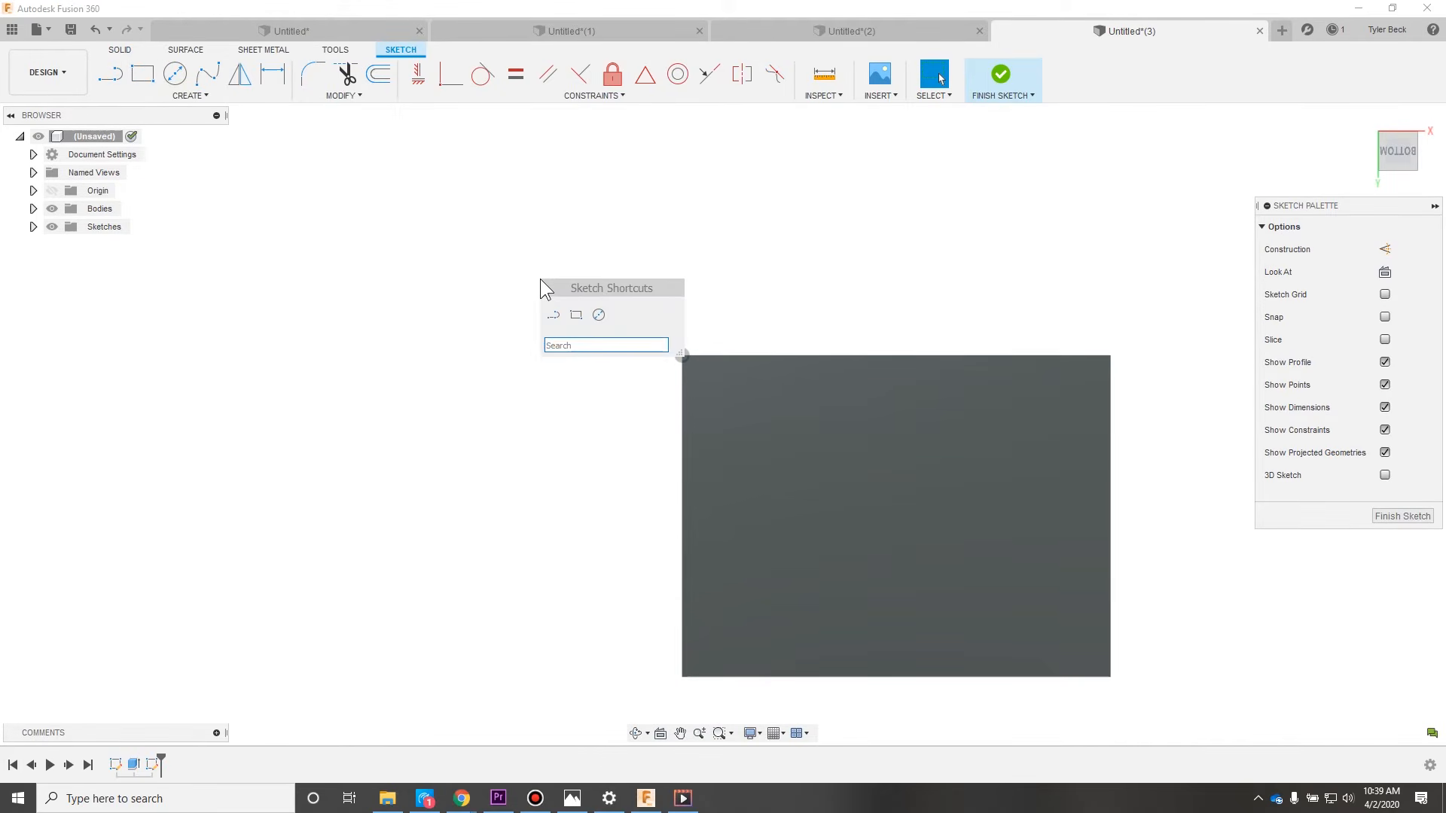
{"action": "type", "text": "del"}
{"action": "key", "text": "Escape"}
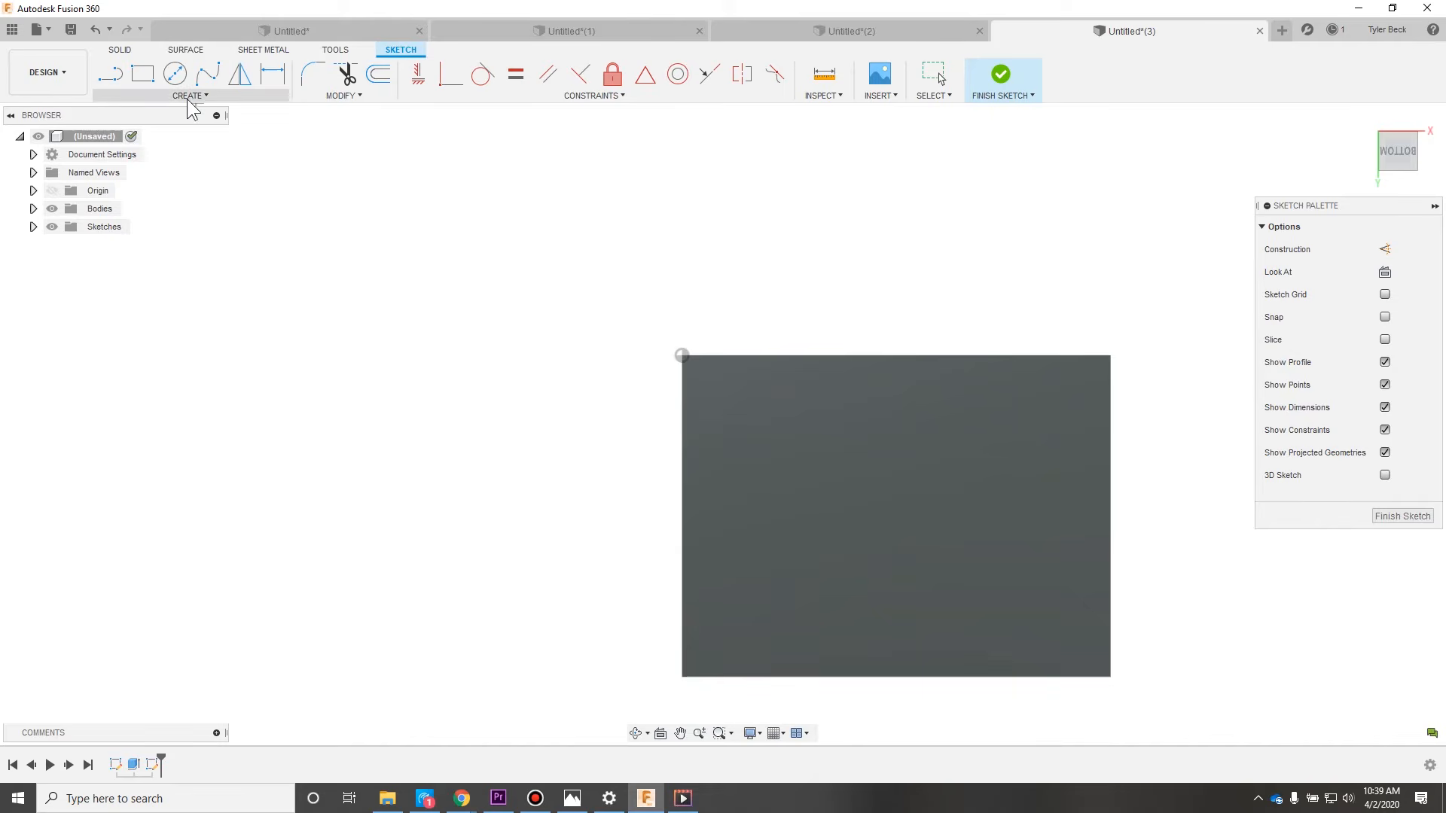
{"action": "left_click", "coordinate": [893, 517]}
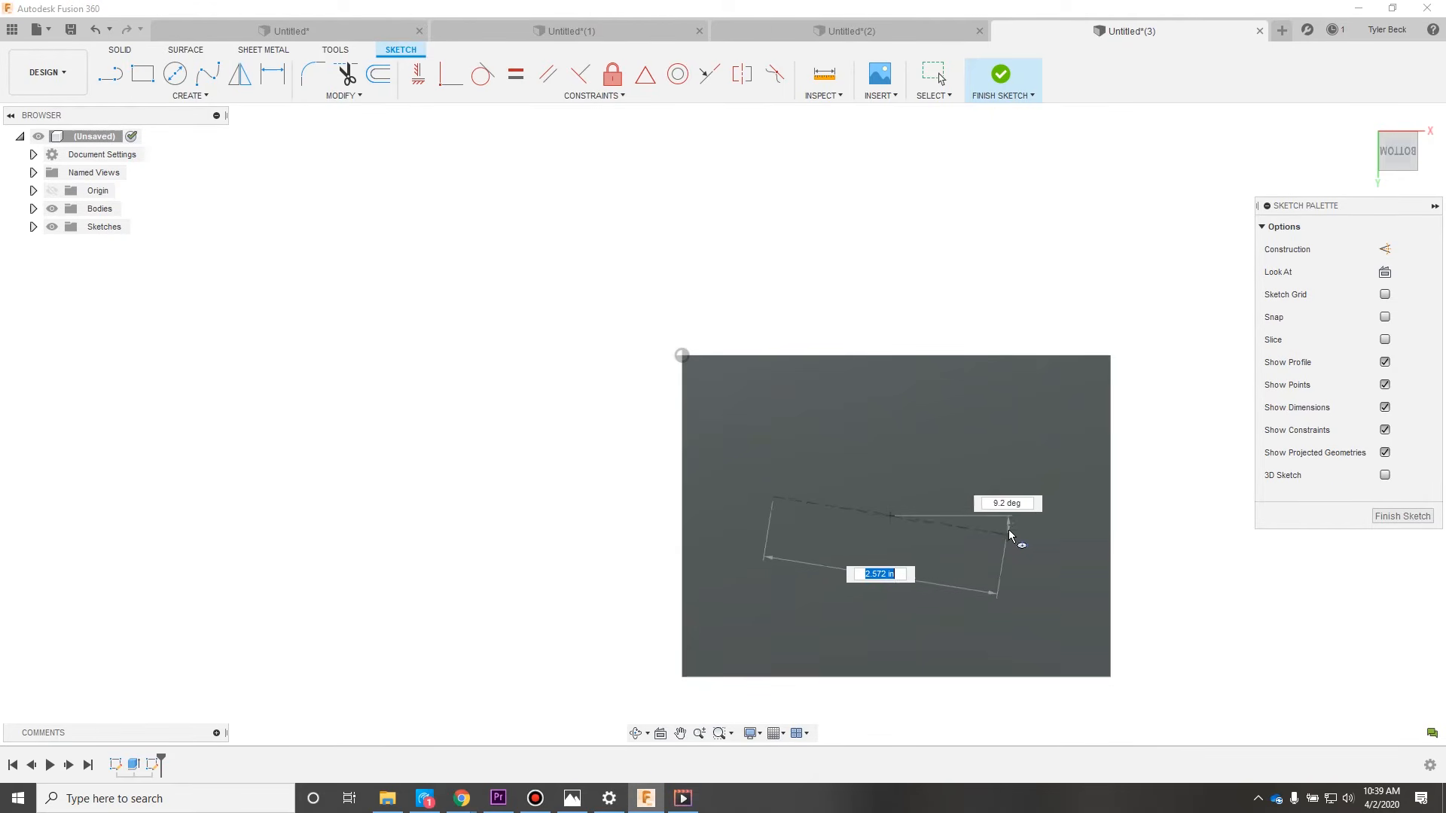
{"action": "left_click", "coordinate": [1014, 517]}
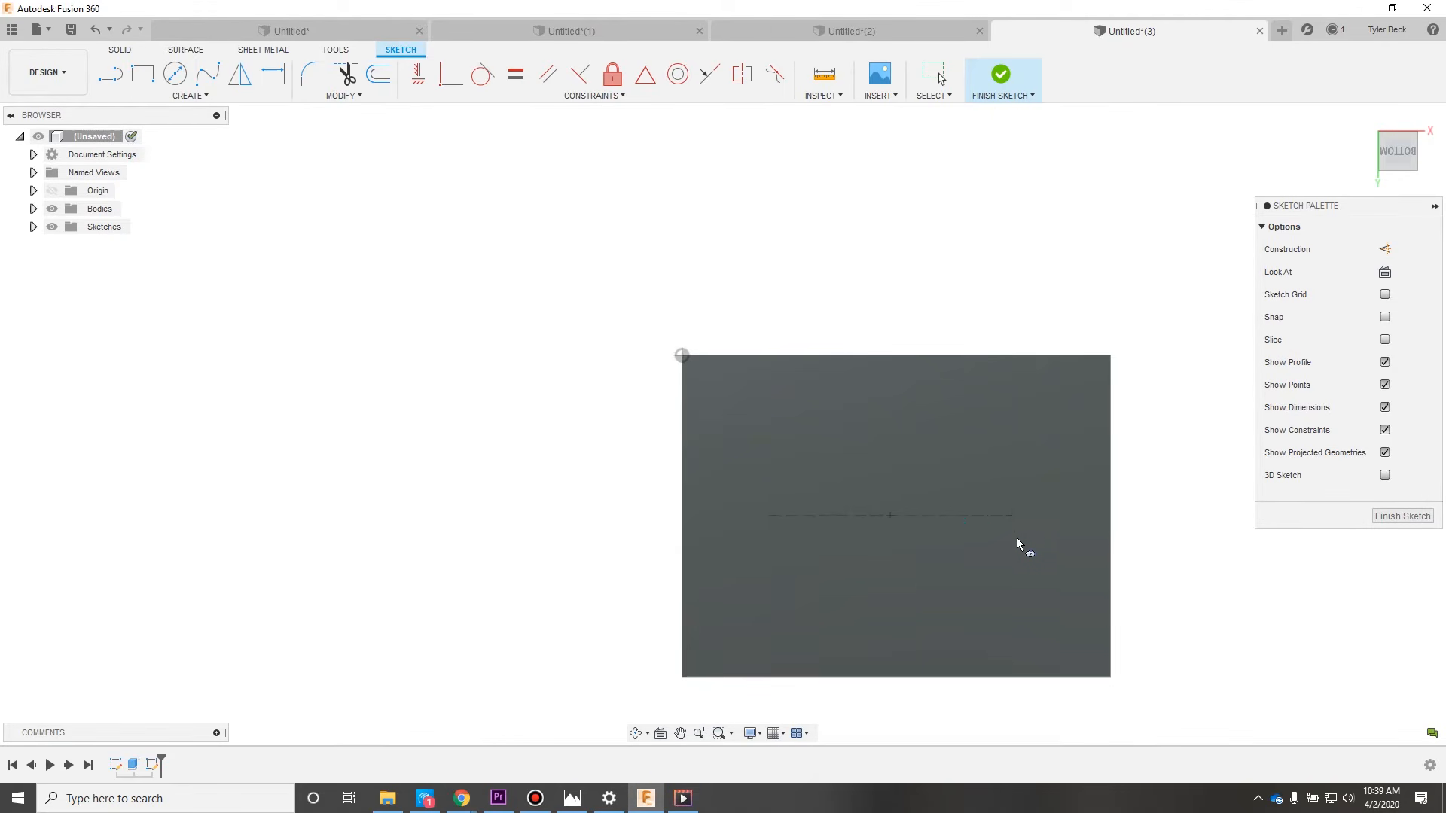
{"action": "left_click", "coordinate": [961, 477]}
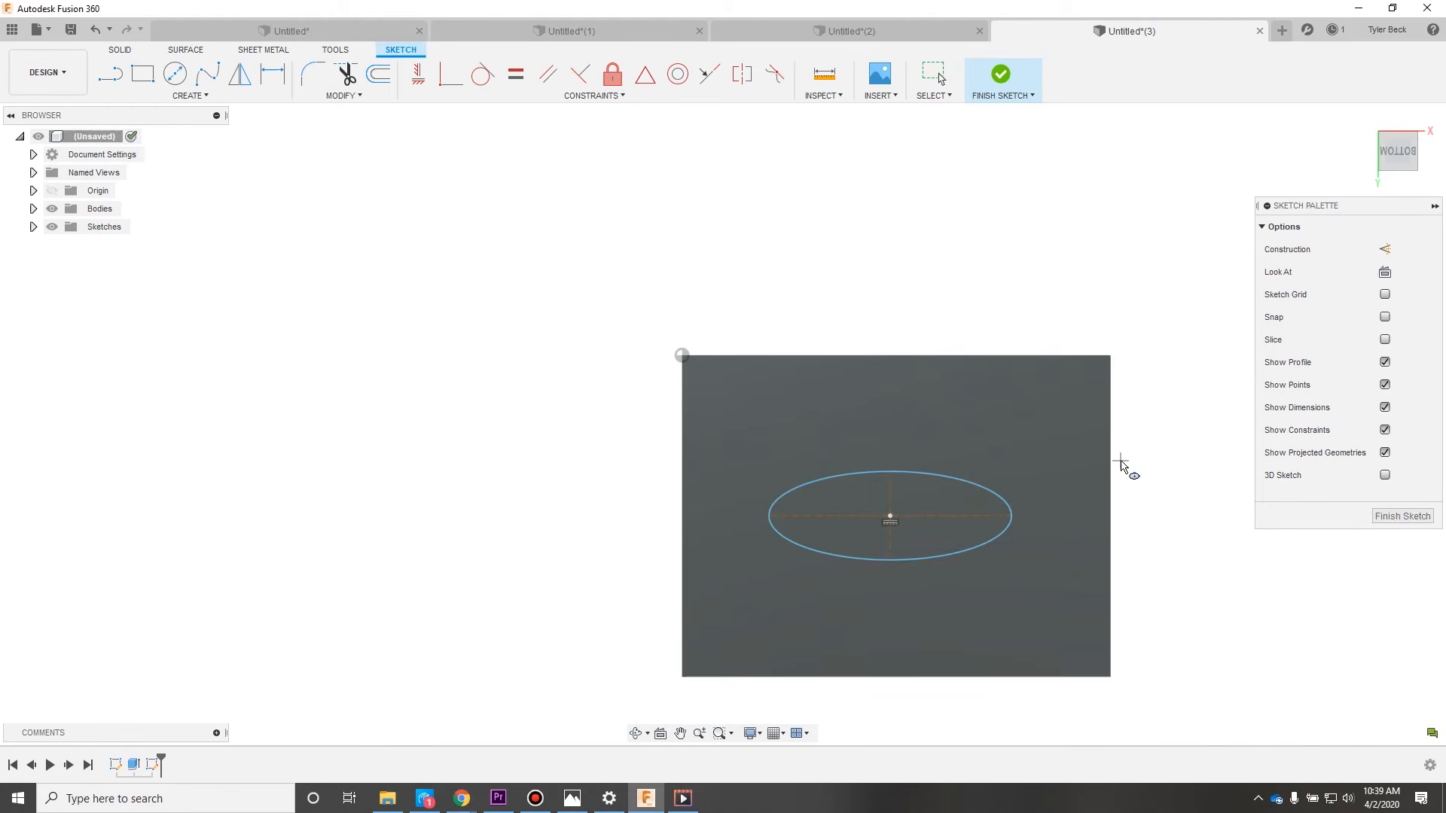
Step: Extrude the ellipse -5.00 in through the block and past its jagged top as a new body
{"action": "key", "text": "e"}
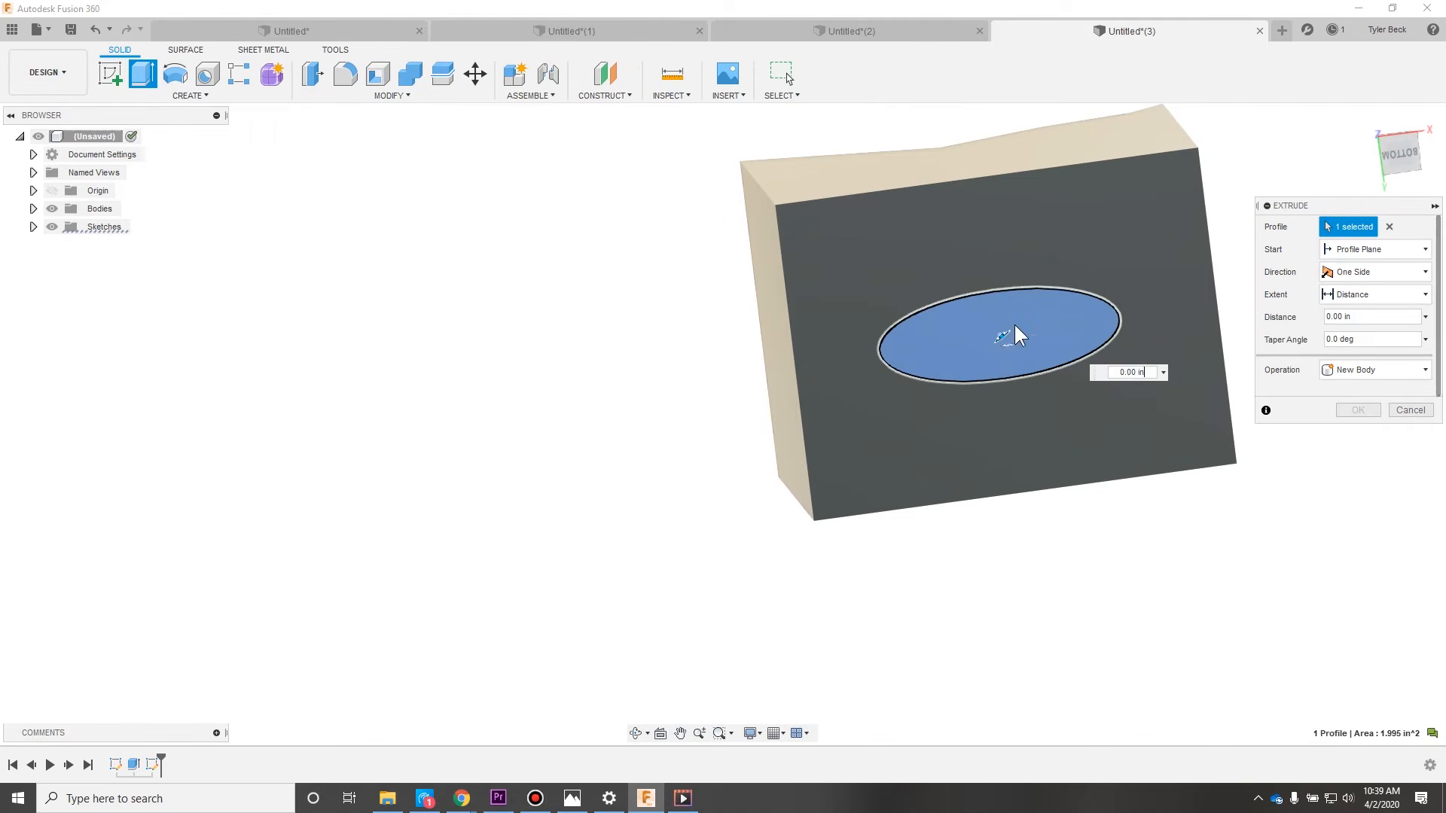
{"action": "middle_click_drag", "start_coordinate": [1016, 335], "coordinate": [1129, 397], "text": "shift"}
{"action": "left_click_drag", "start_coordinate": [1130, 397], "coordinate": [700, 283]}
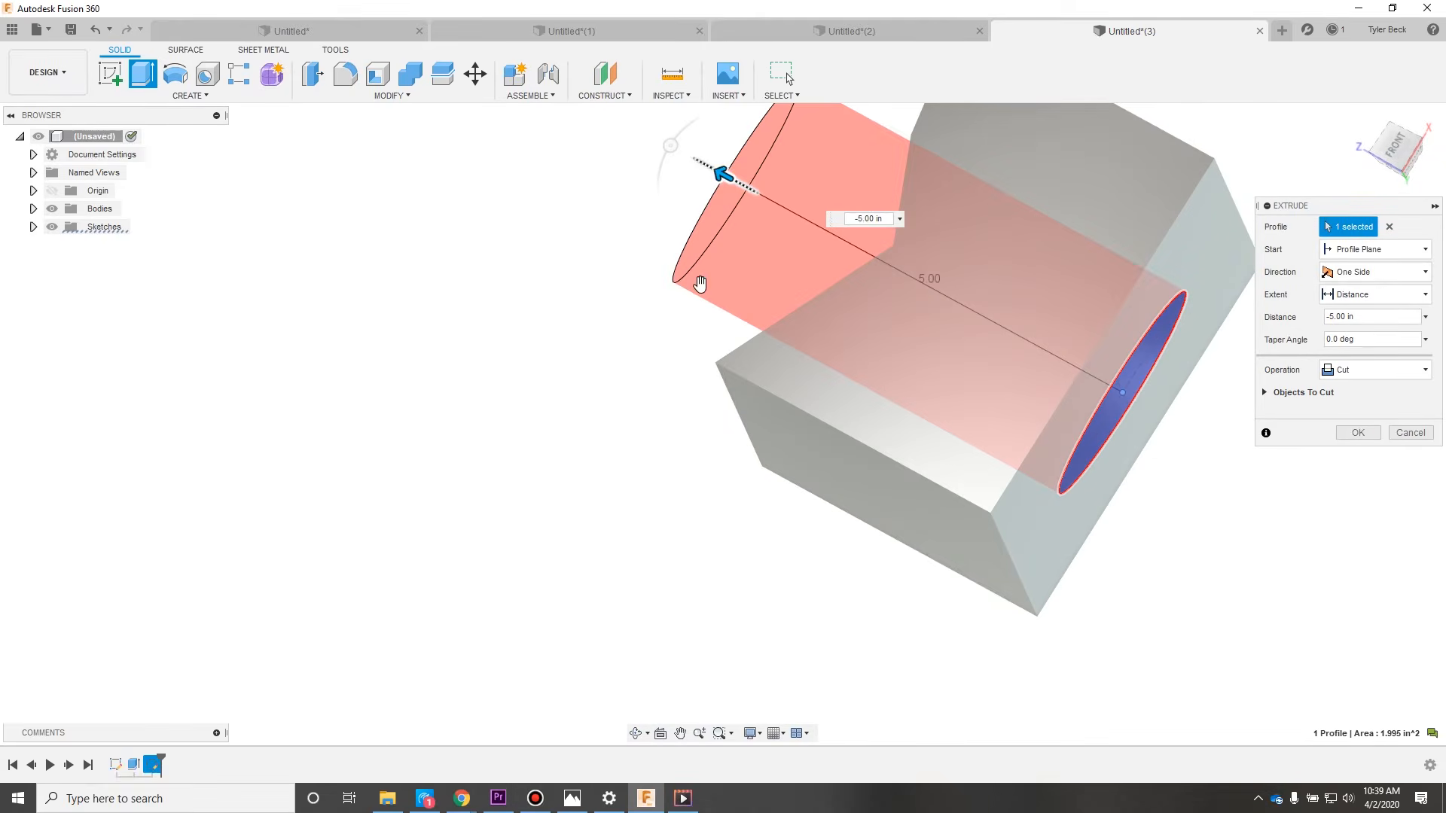
{"action": "left_click", "coordinate": [1379, 370]}
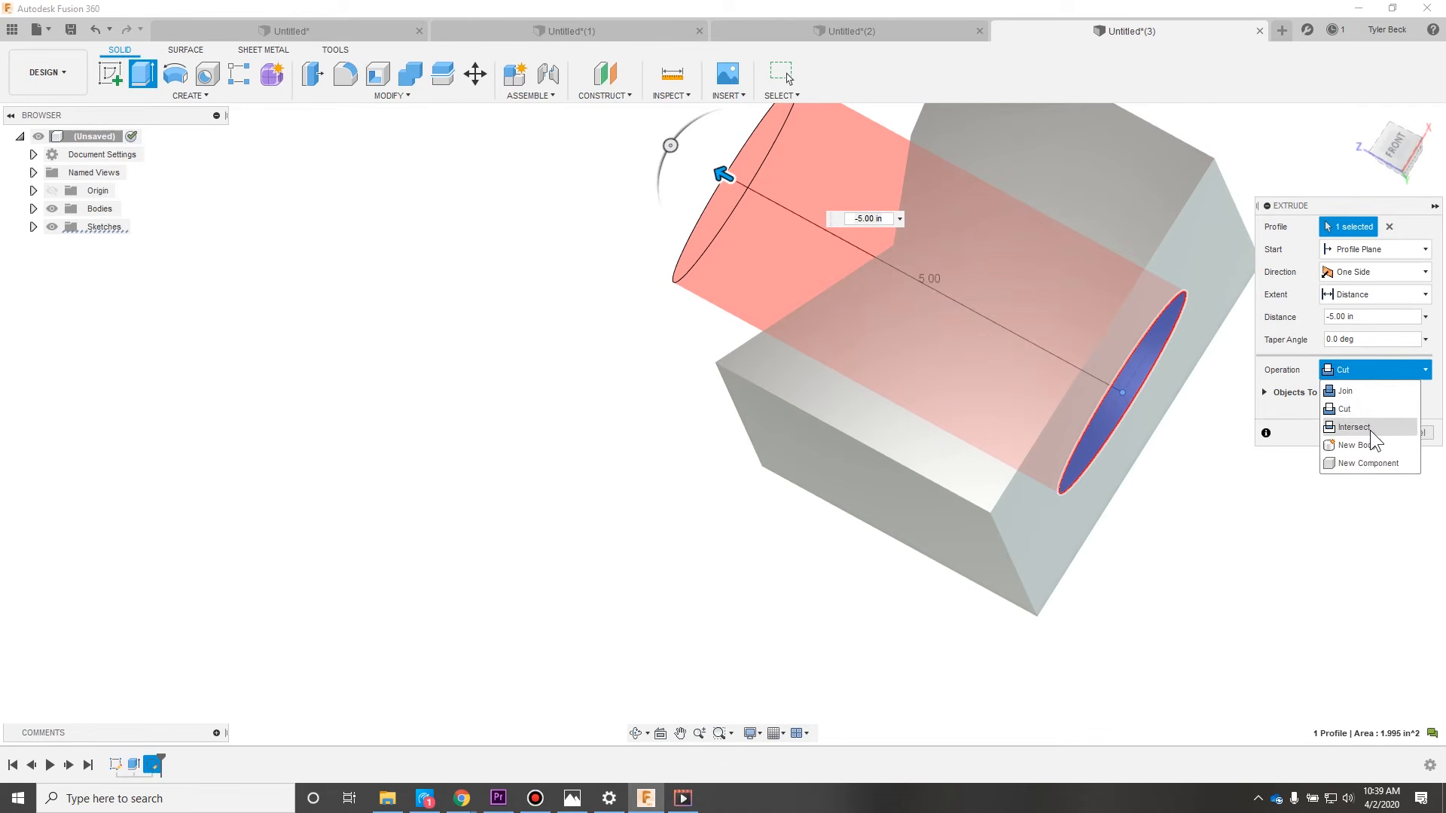
{"action": "left_click", "coordinate": [1357, 445]}
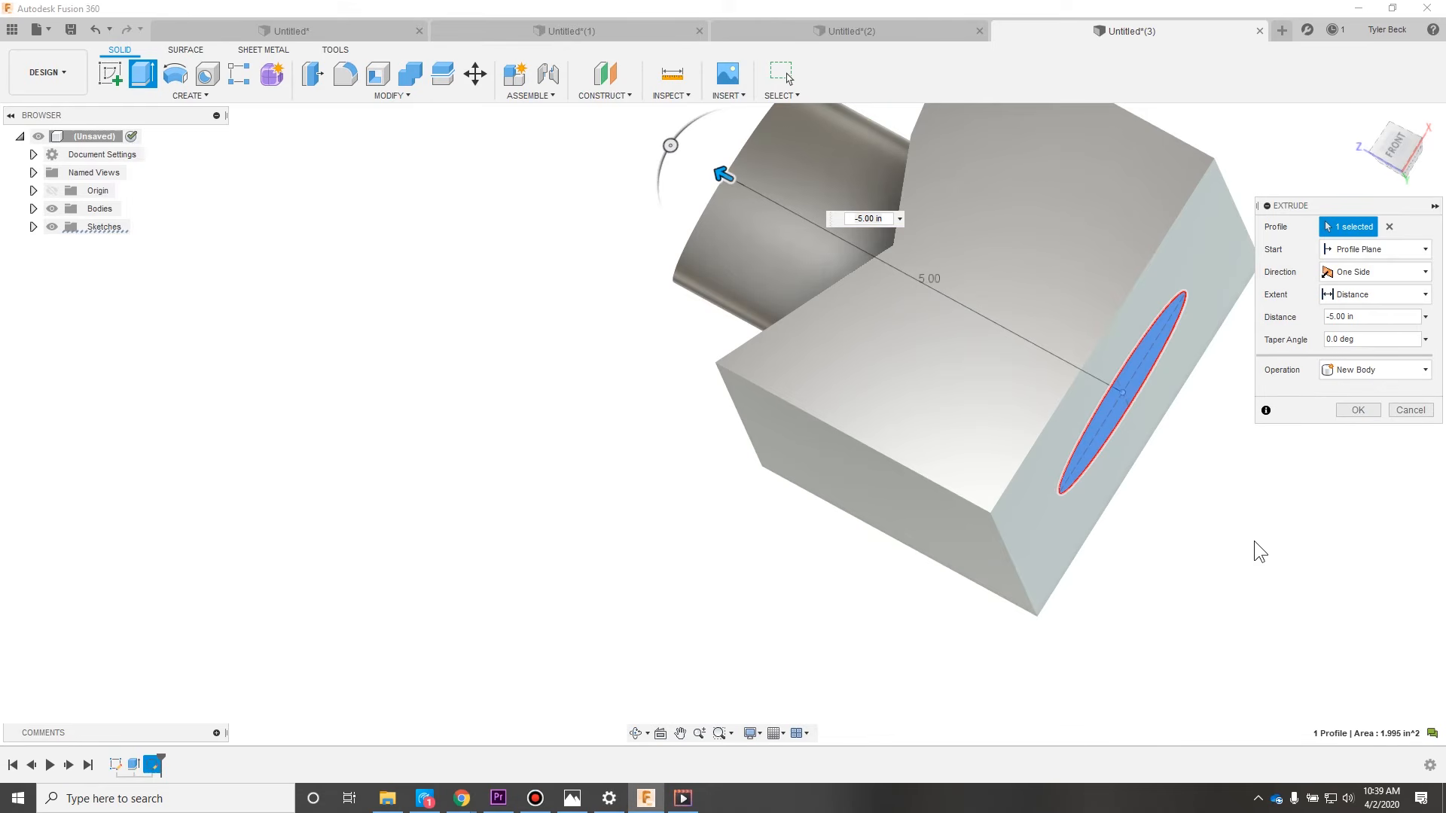
{"action": "left_click", "coordinate": [1359, 412]}
{"action": "middle_click_drag", "start_coordinate": [1329, 461], "coordinate": [819, 369], "text": "shift"}
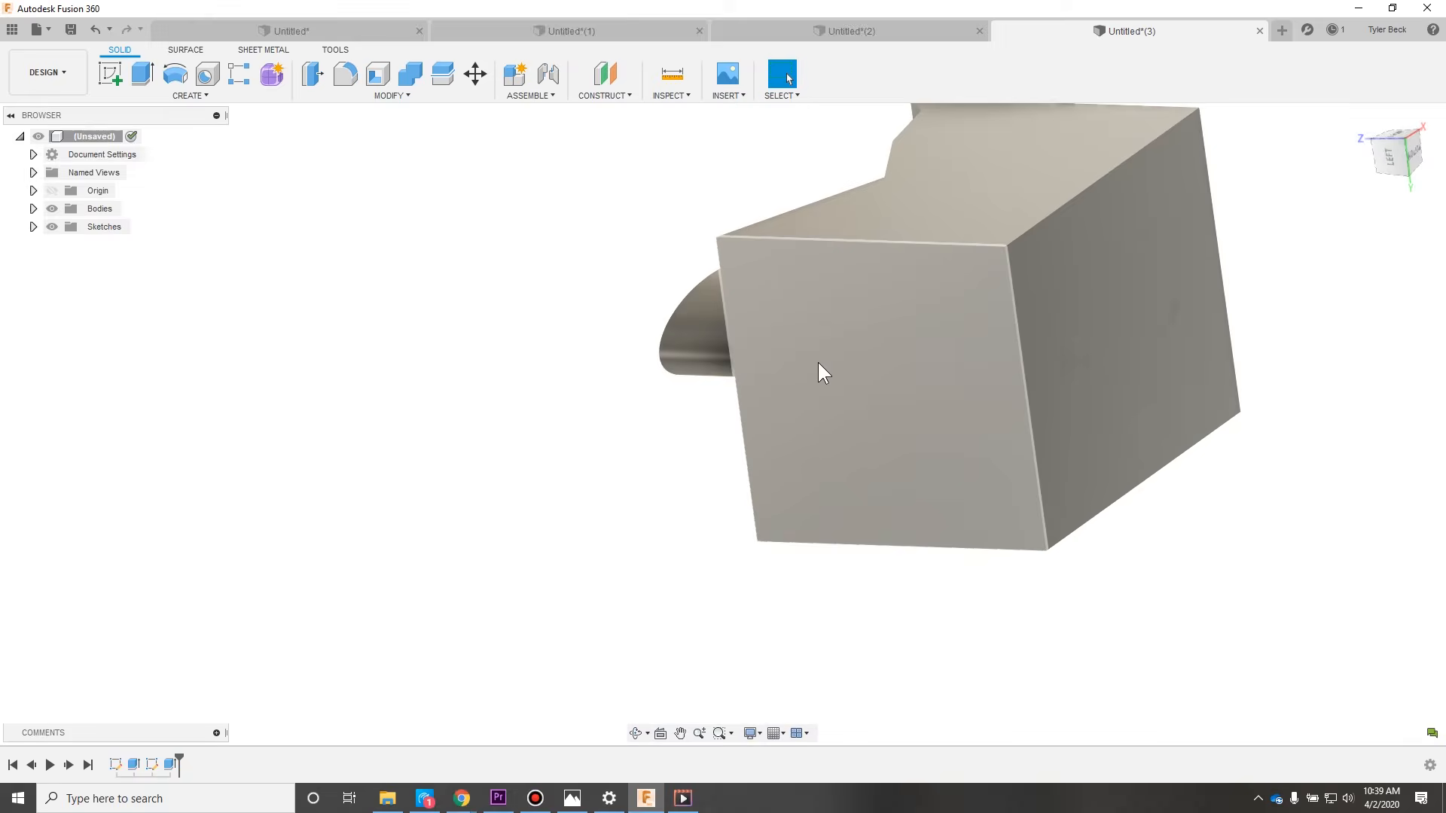
Step: Combine the elliptical body as target with the jagged block as tool body, using the Intersect operation
{"action": "type", "text": "scom"}
{"action": "key", "text": "Return"}
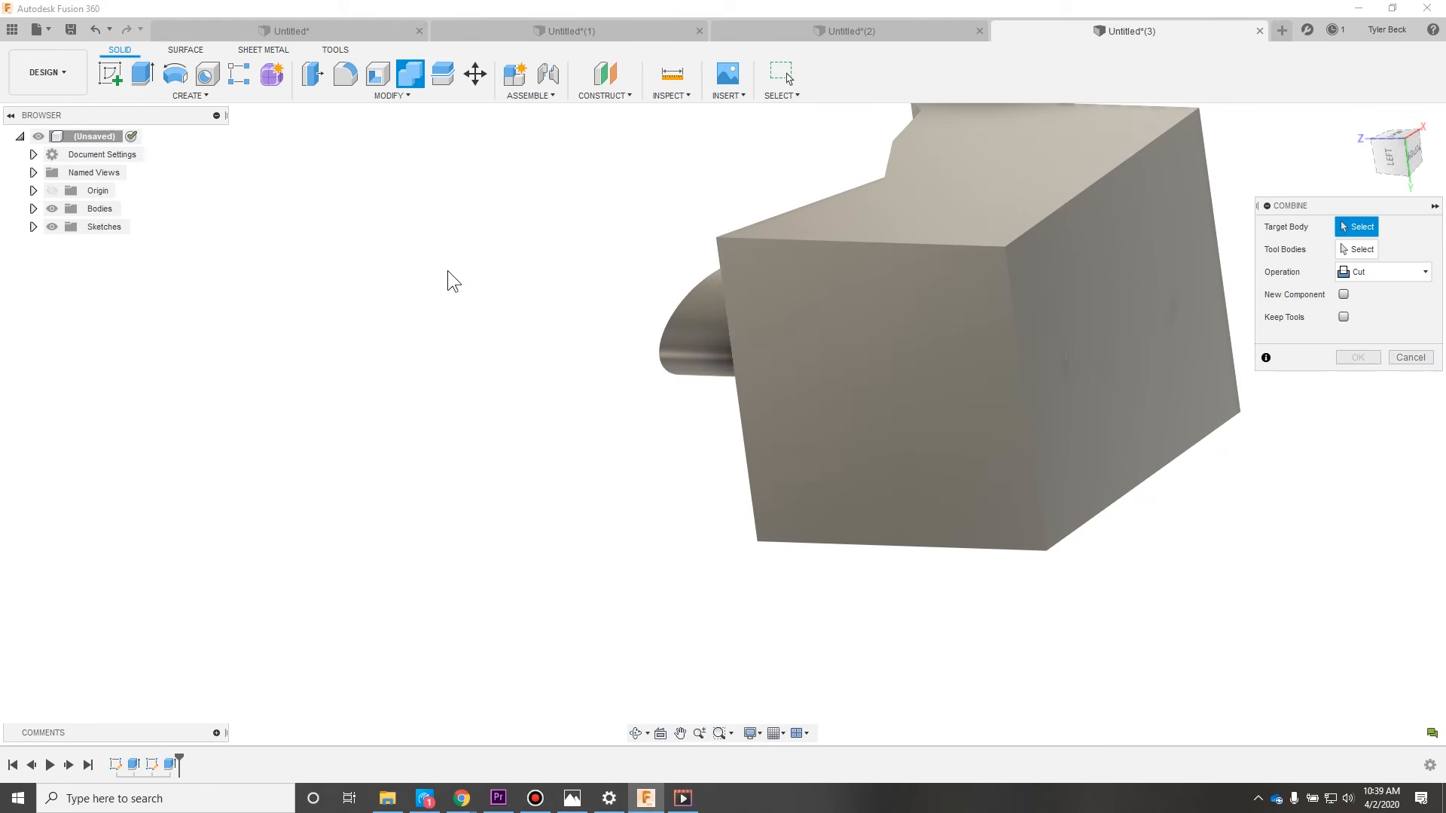
{"action": "left_click", "coordinate": [1358, 272]}
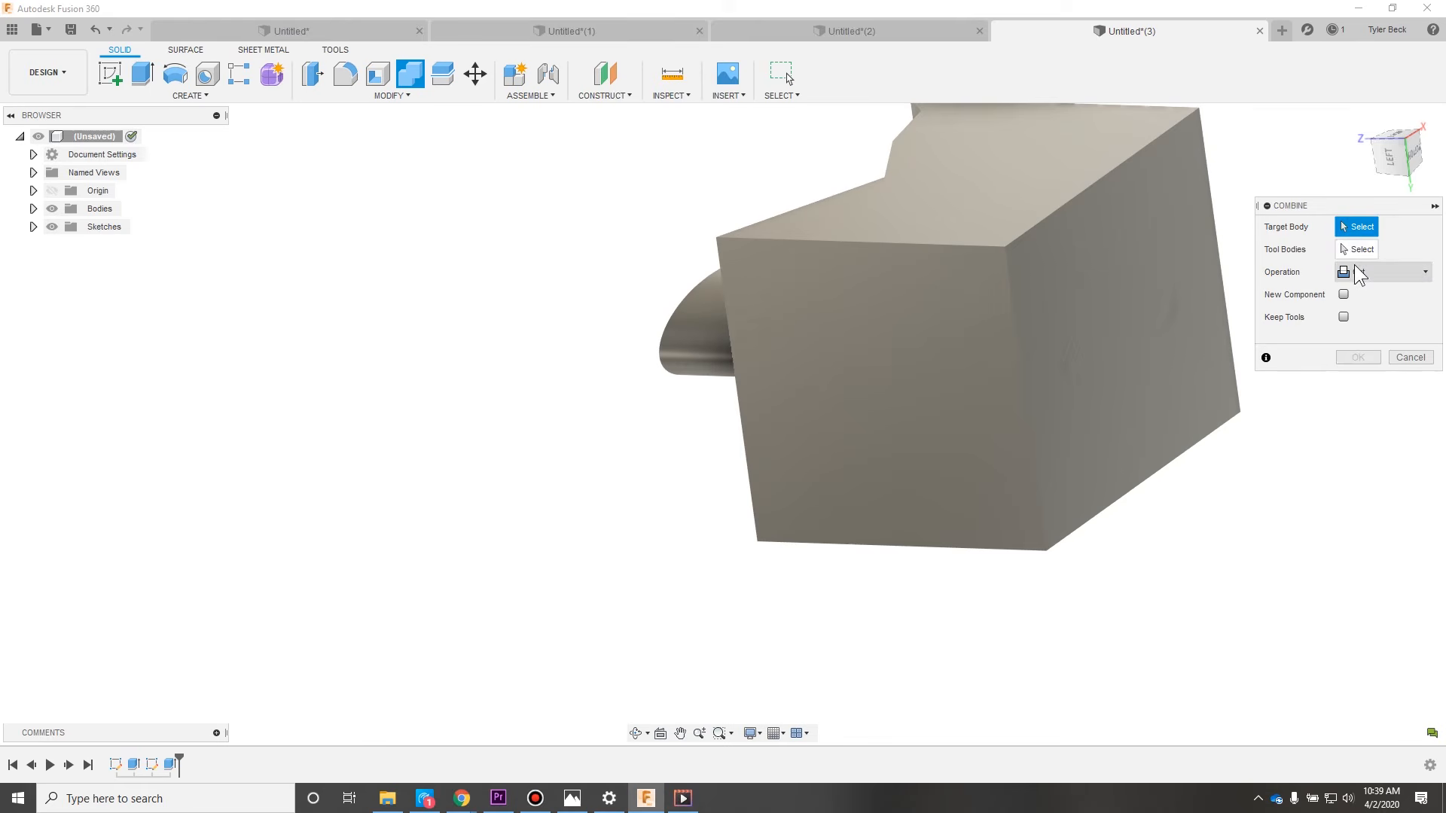
{"action": "left_click", "coordinate": [1368, 329]}
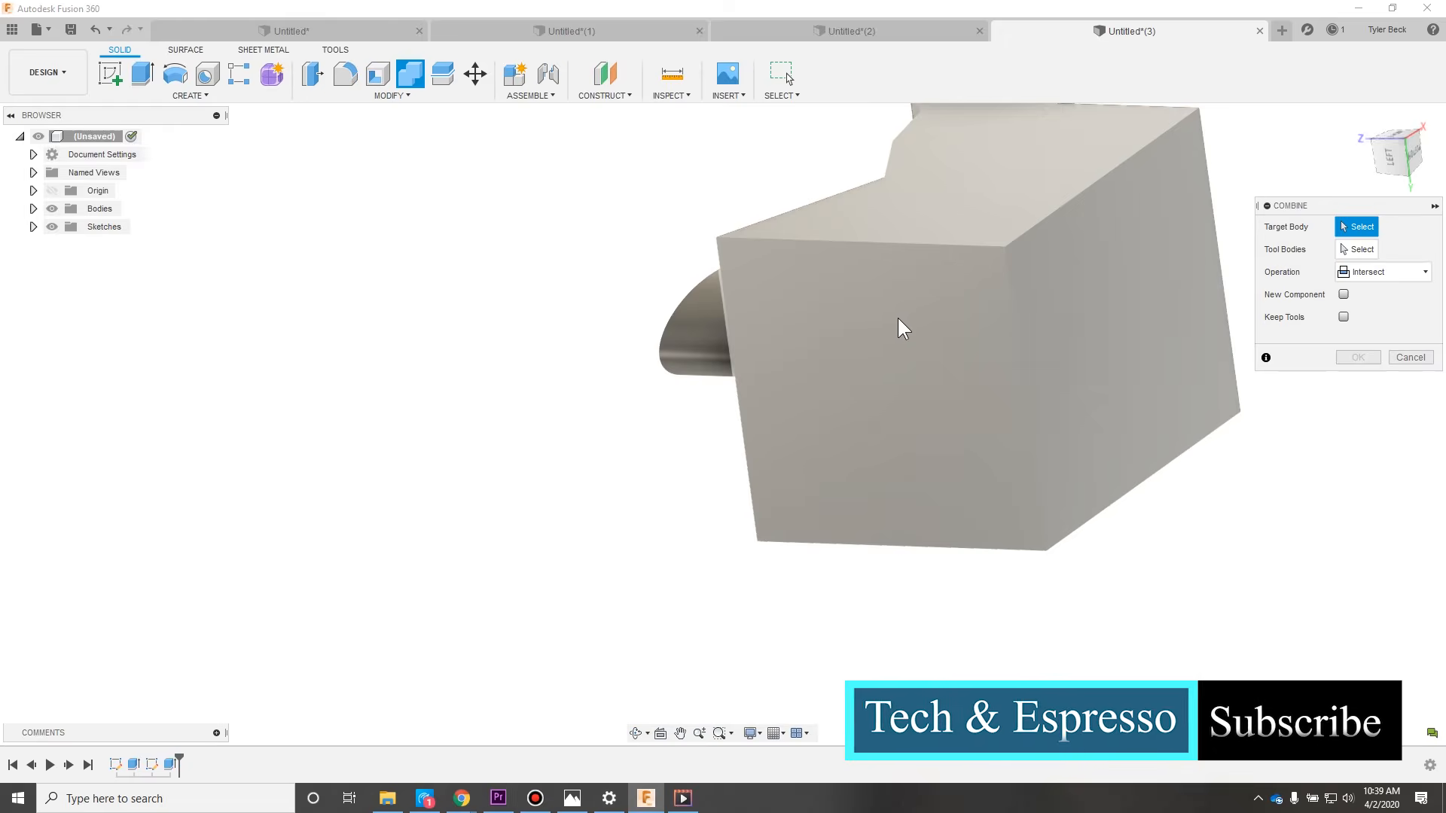
{"action": "left_click", "coordinate": [693, 344]}
{"action": "left_click", "coordinate": [923, 248]}
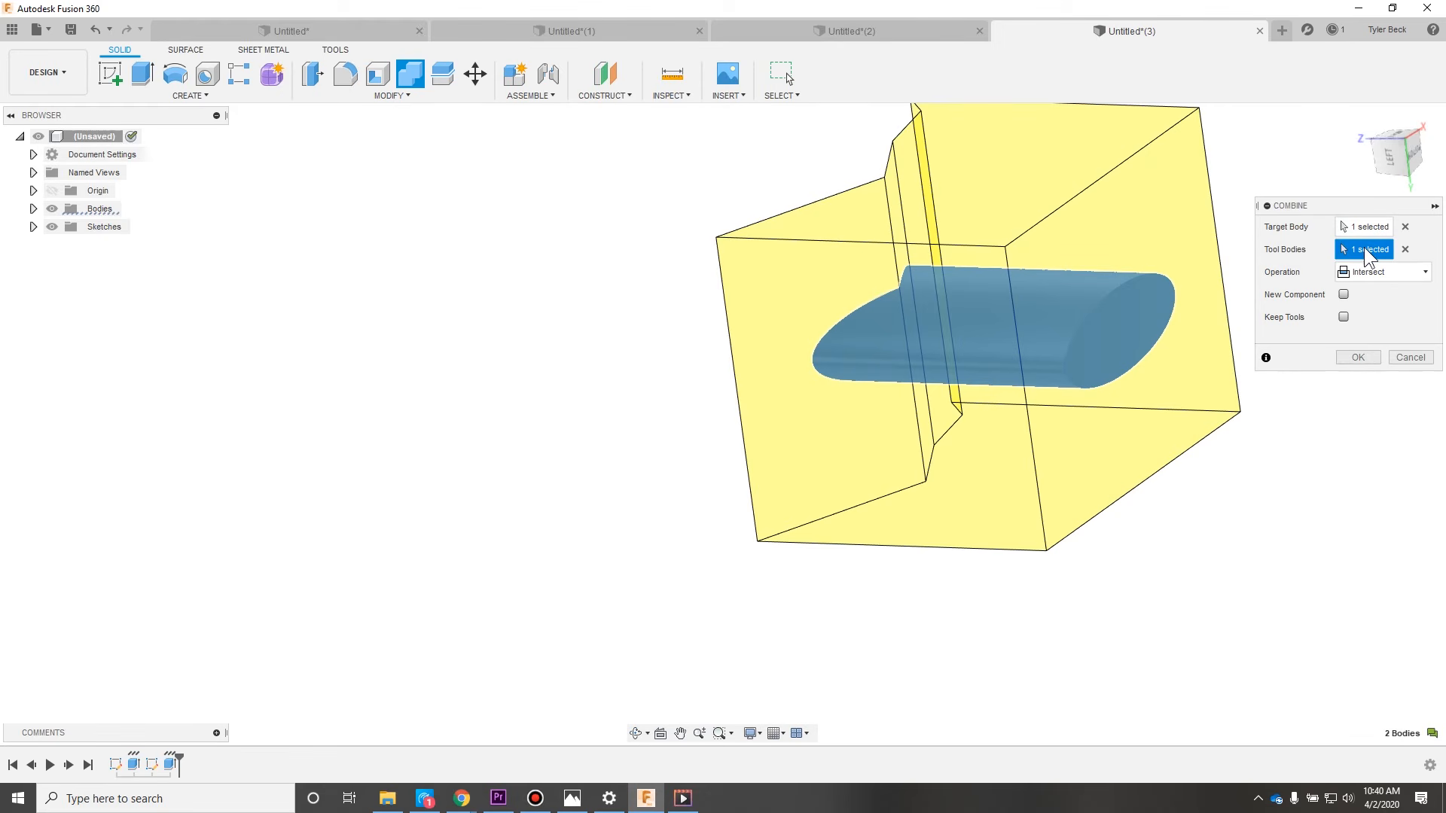
{"action": "left_click", "coordinate": [1354, 356]}
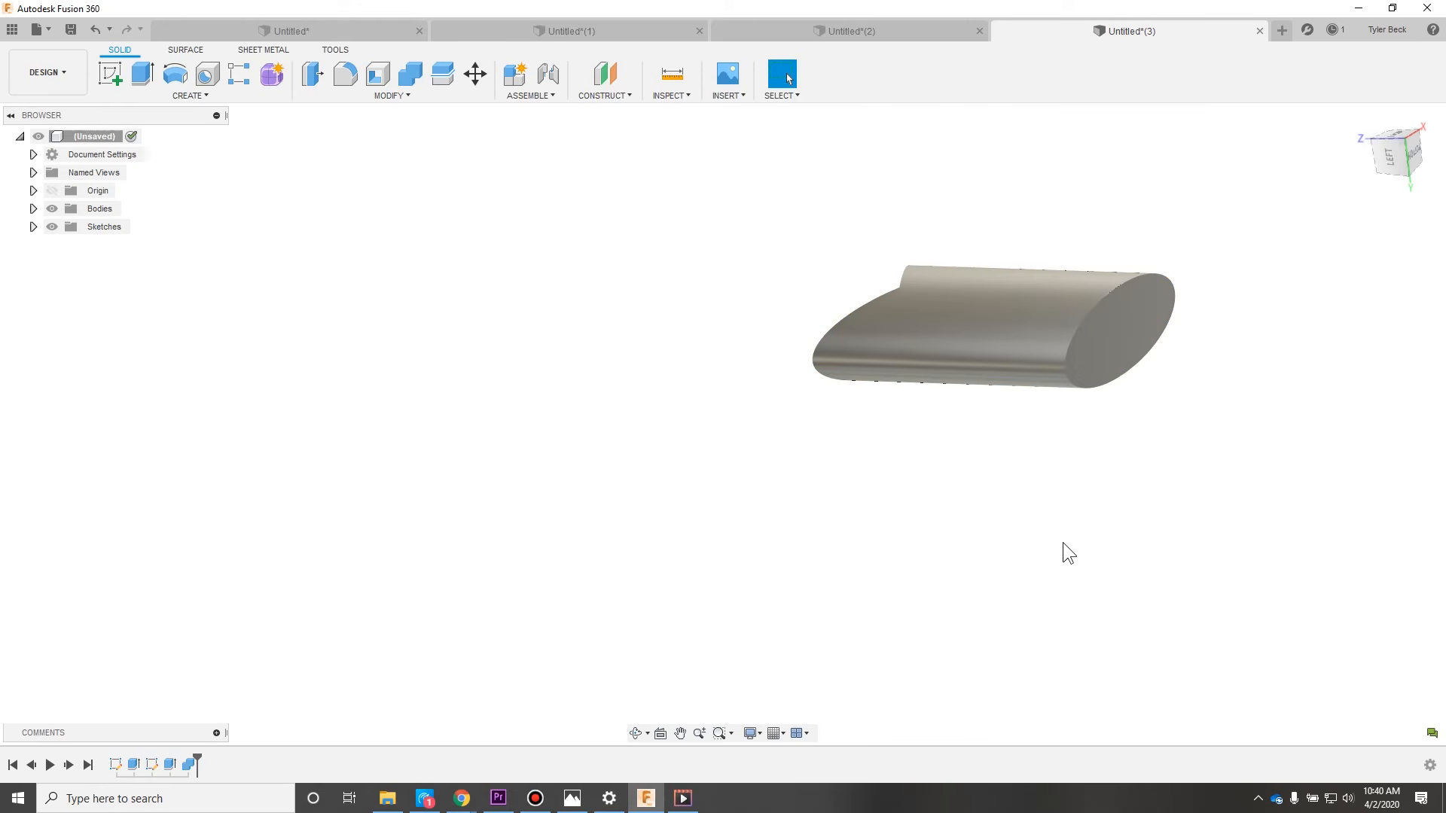
{"action": "middle_click_drag", "start_coordinate": [969, 500], "coordinate": [775, 459]}
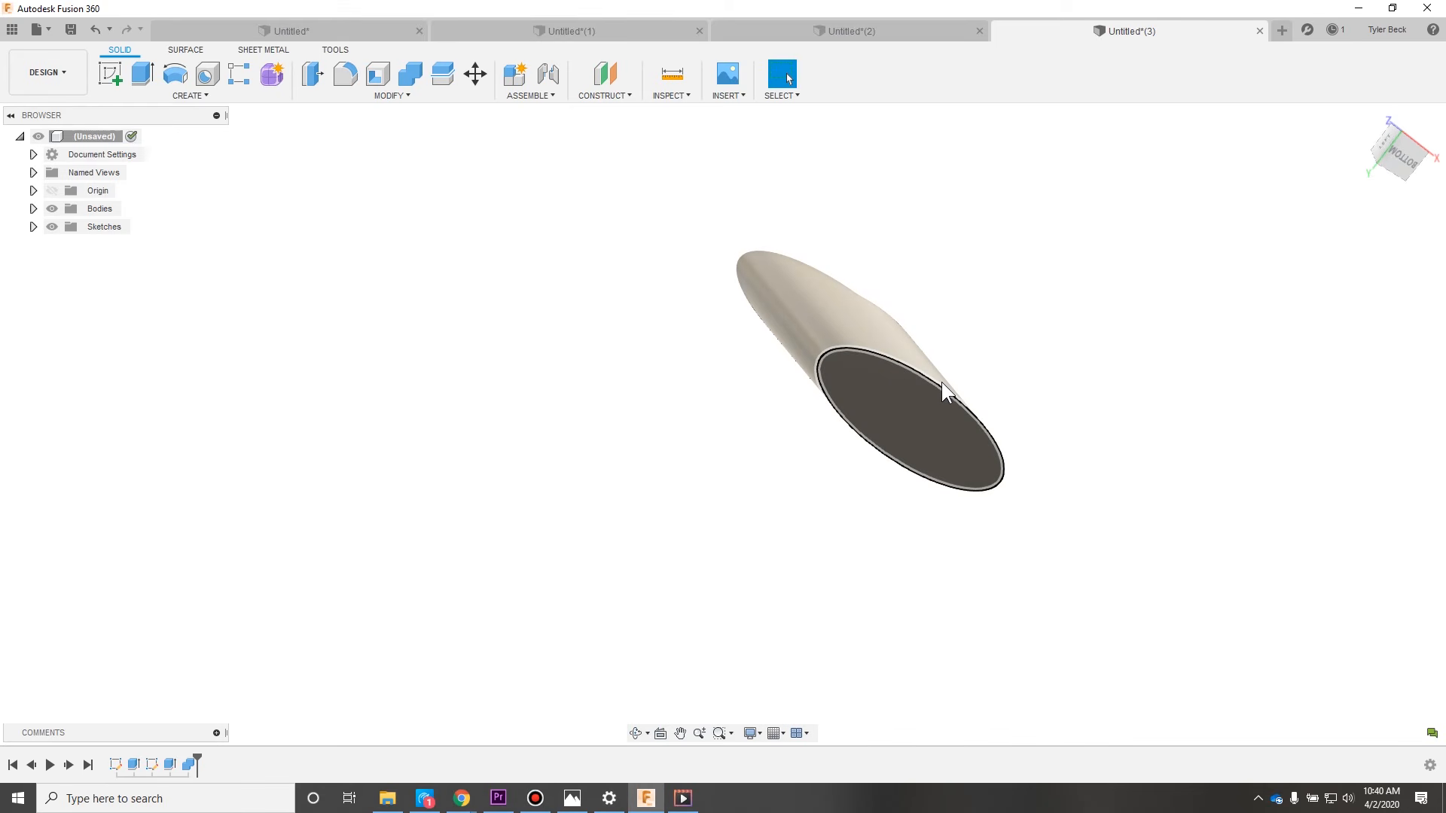
{"action": "middle_click_drag", "start_coordinate": [713, 551], "coordinate": [919, 514], "text": "shift"}
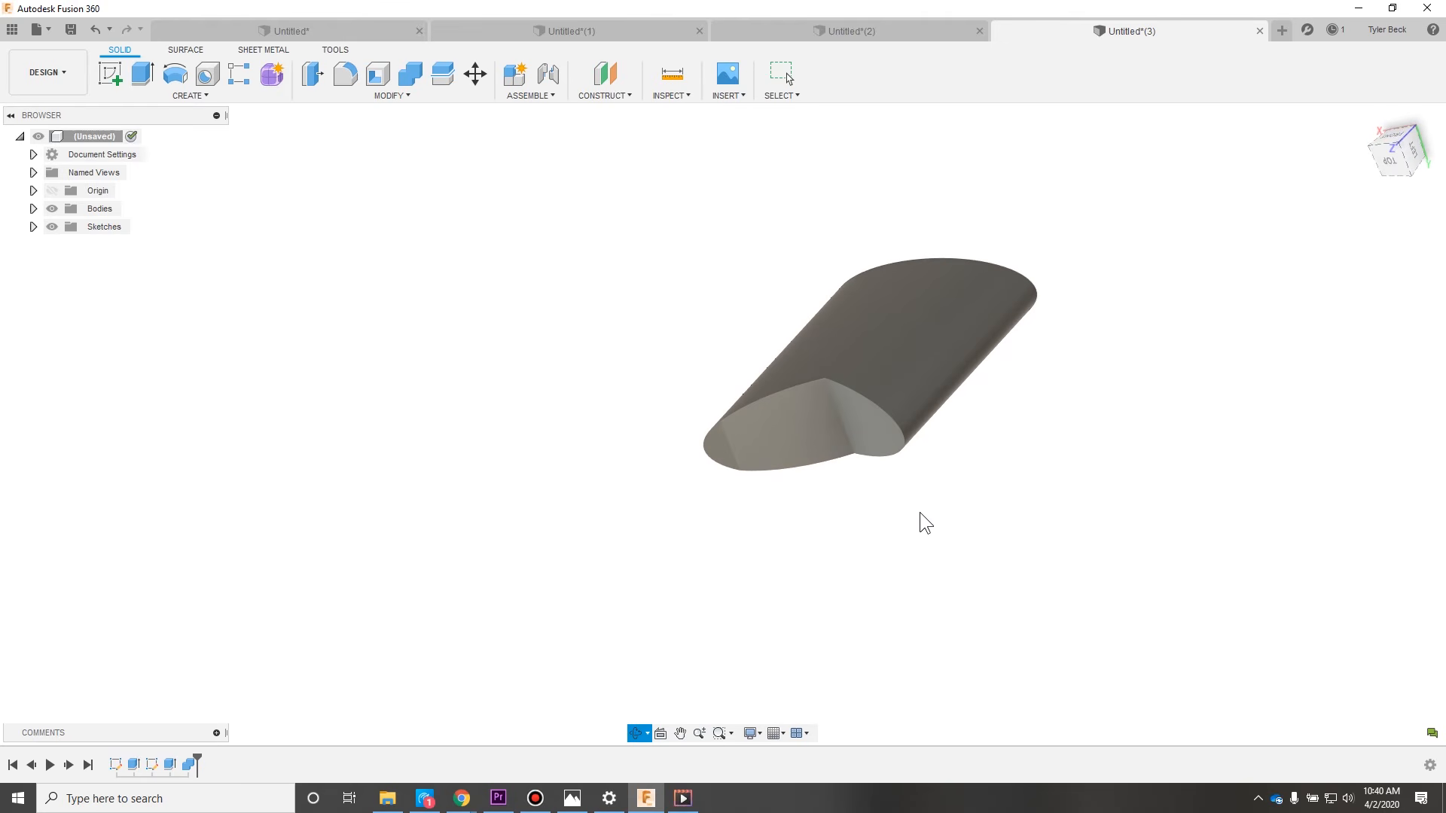